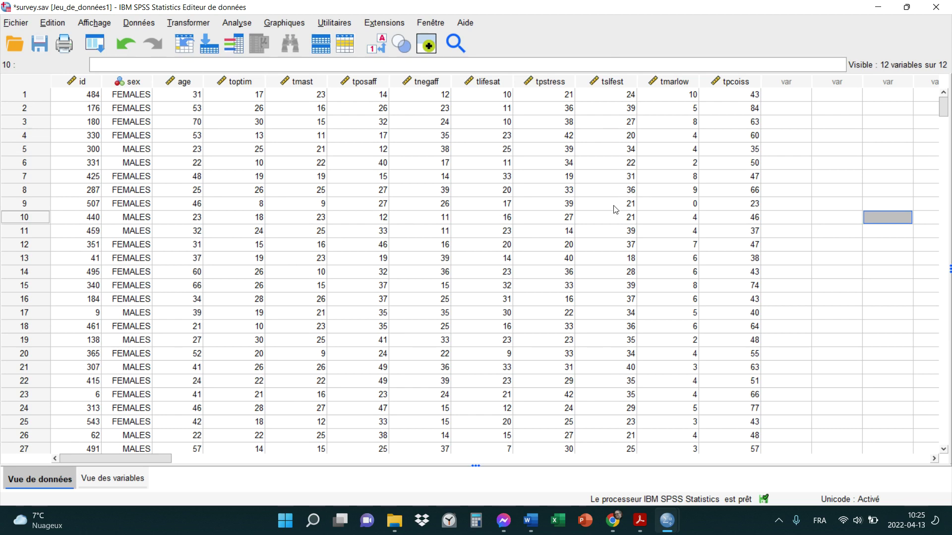
pyautogui.click(629, 180)
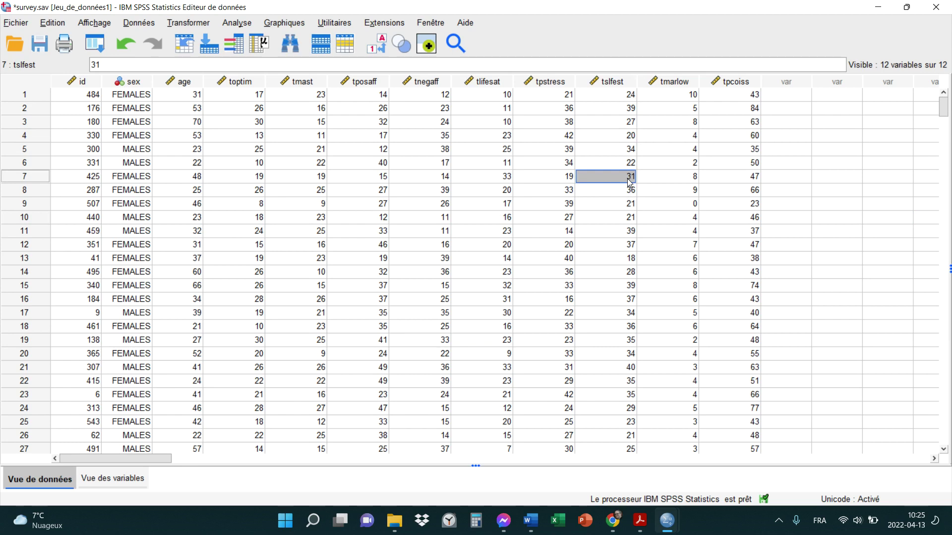
pyautogui.hotkey('ctrl', 'Up')
pyautogui.click(629, 179)
pyautogui.press('Home')
pyautogui.hotkey('ctrl', 'Up')
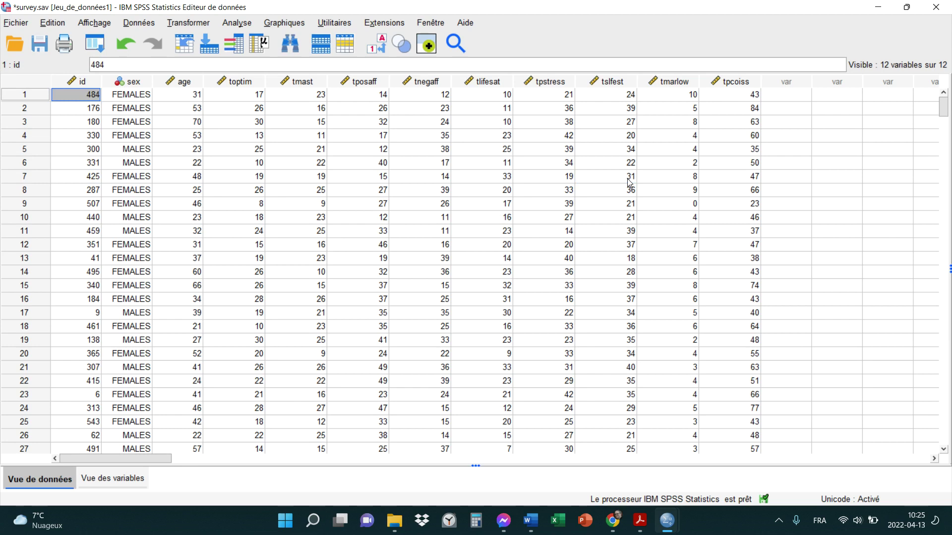
# Set the tslfest value of case 8 to 89
pyautogui.click(629, 190)
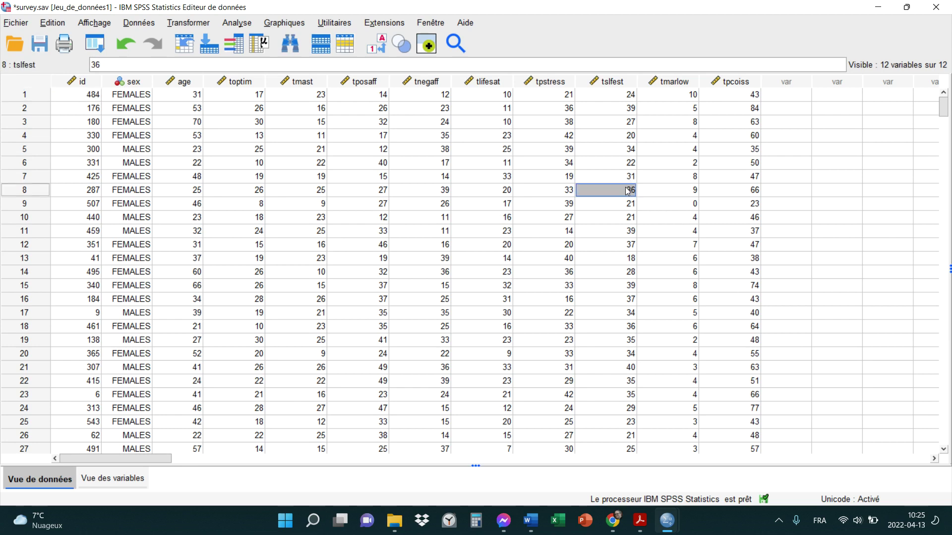
pyautogui.doubleClick(628, 191)
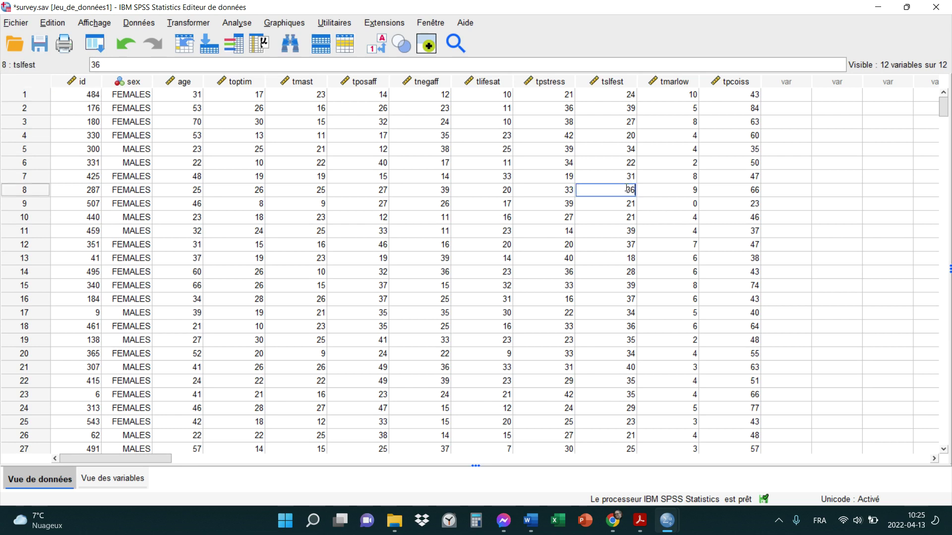
pyautogui.click(666, 196)
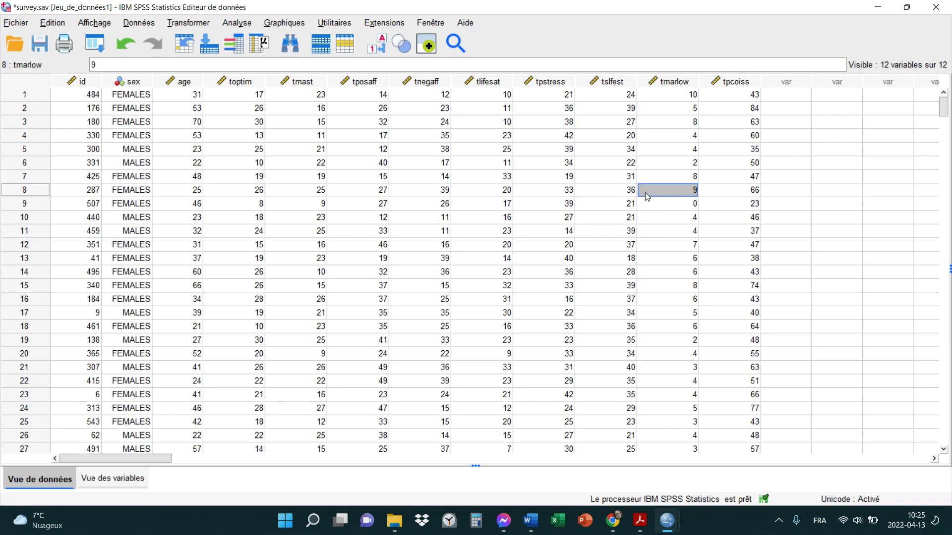
pyautogui.click(620, 190)
pyautogui.write('89')
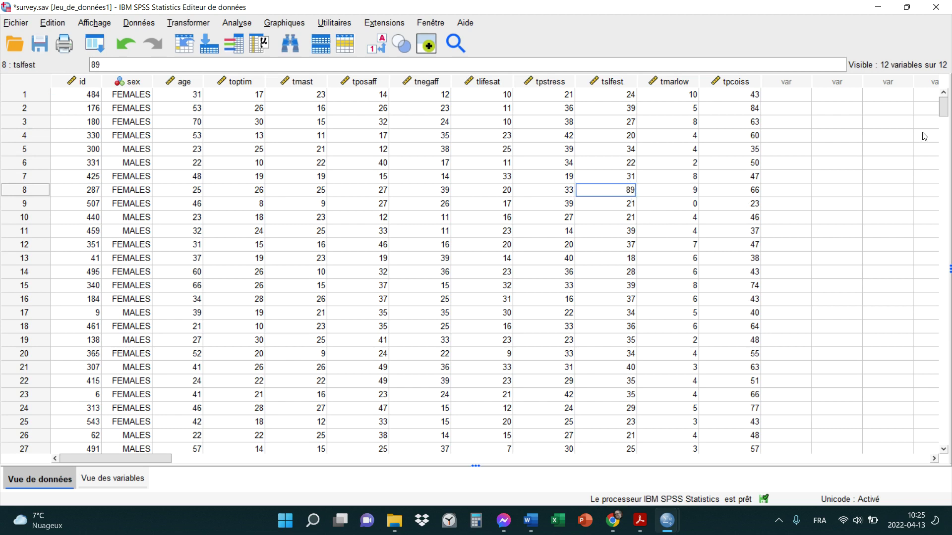
pyautogui.click(894, 146)
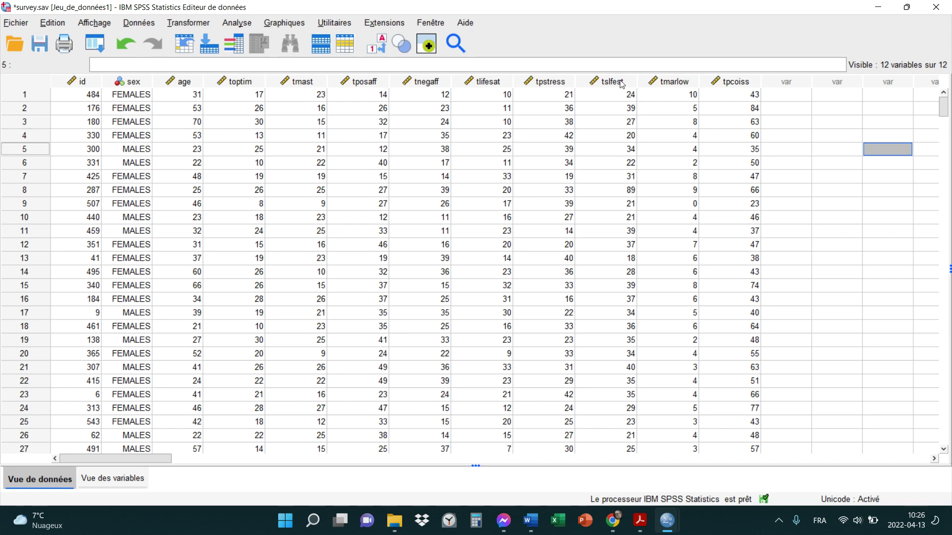
# Replace the tslfest value of case 8 with 31
pyautogui.moveTo(622, 85)
pyautogui.click(620, 191)
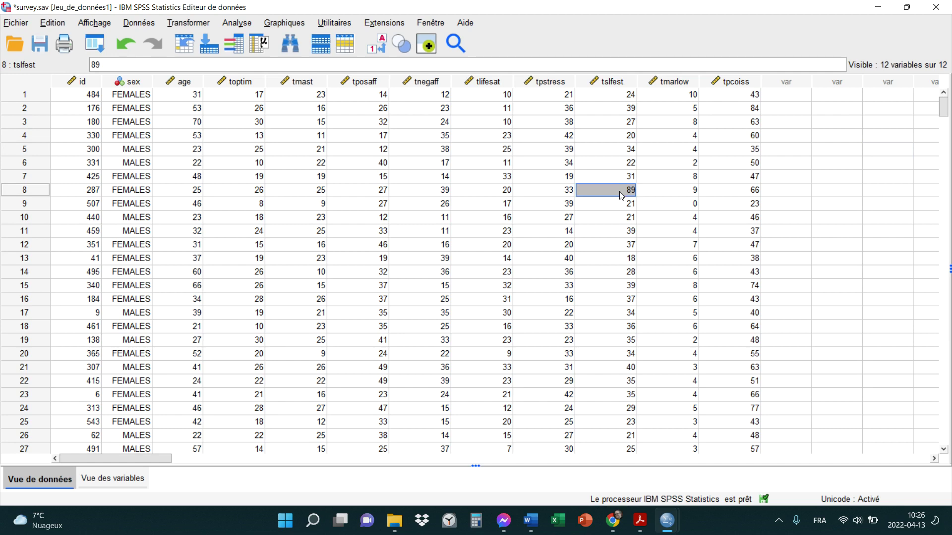
pyautogui.write('31')
pyautogui.click(849, 154)
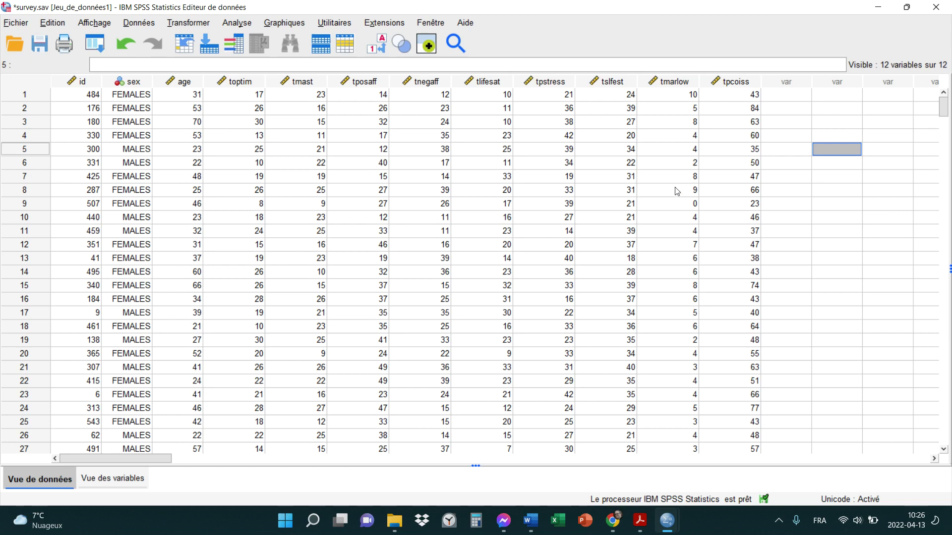
# Examine the first case's scores across the scale variables from toptim to tpcoiss, along with the toptim column
pyautogui.click(626, 233)
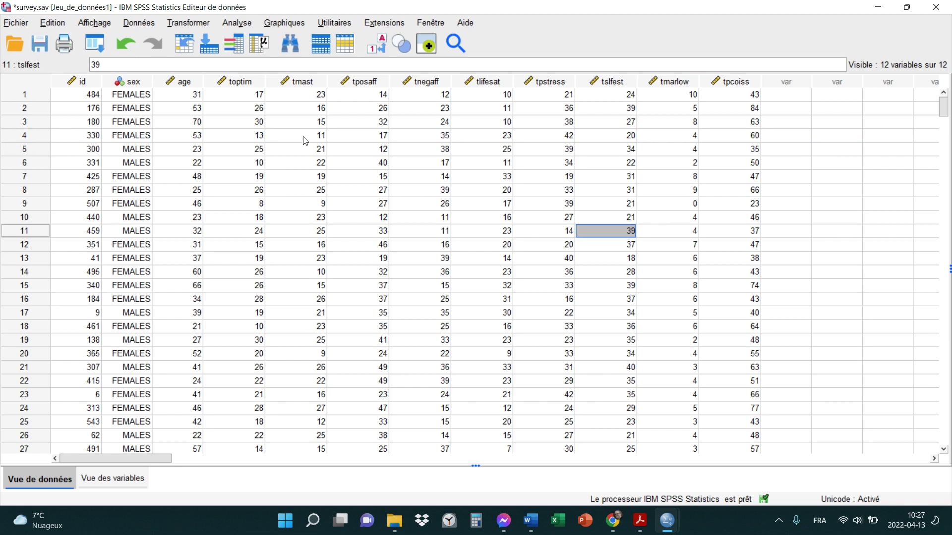
pyautogui.moveTo(249, 95); pyautogui.dragTo(719, 92)
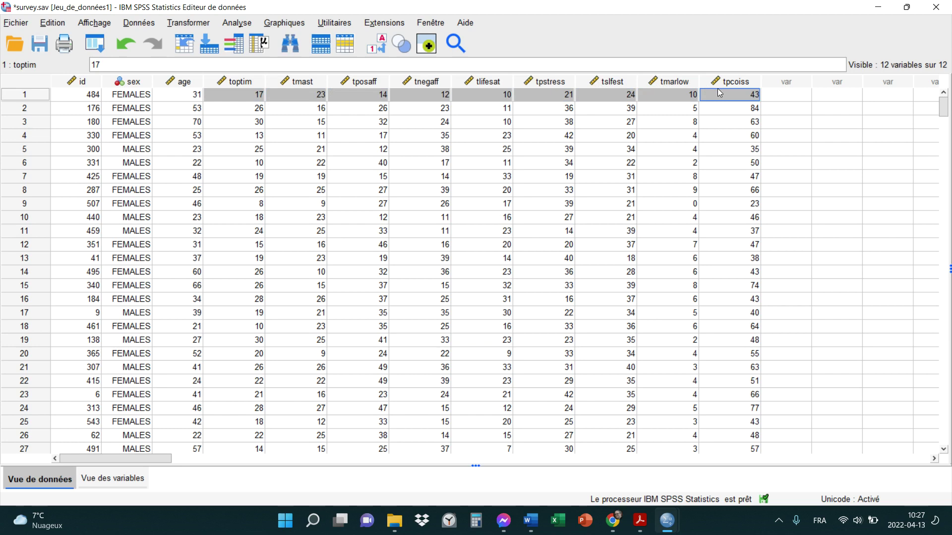
pyautogui.click(622, 193)
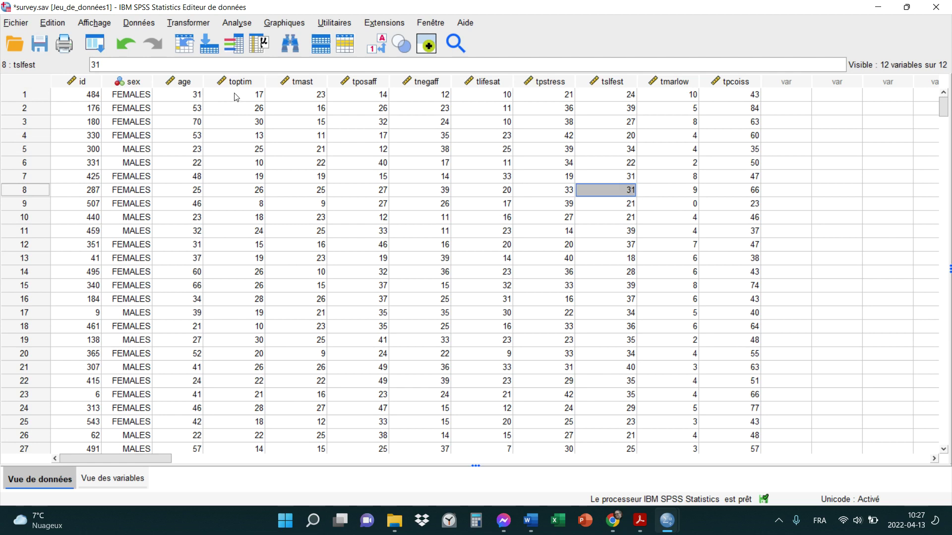
pyautogui.moveTo(236, 95); pyautogui.dragTo(607, 82)
pyautogui.moveTo(725, 76); pyautogui.dragTo(729, 91)
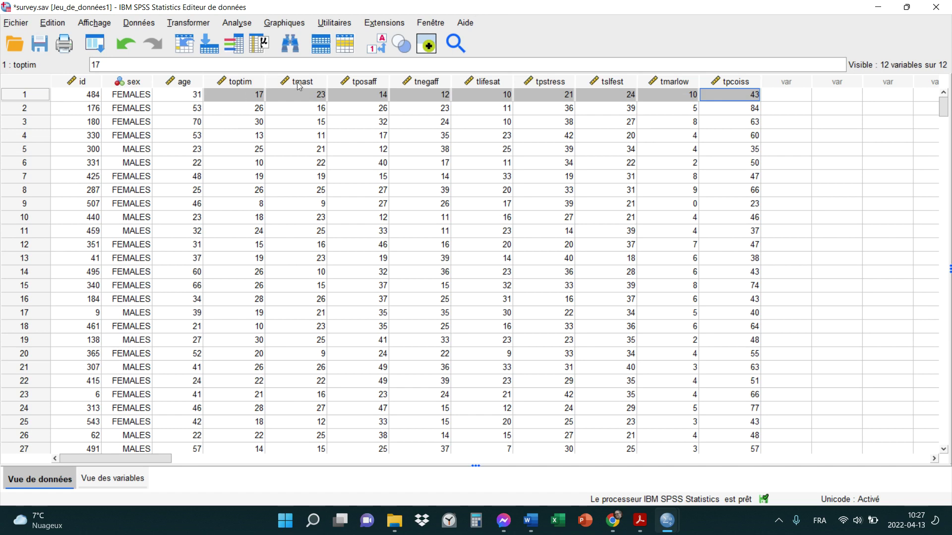
pyautogui.click(248, 82)
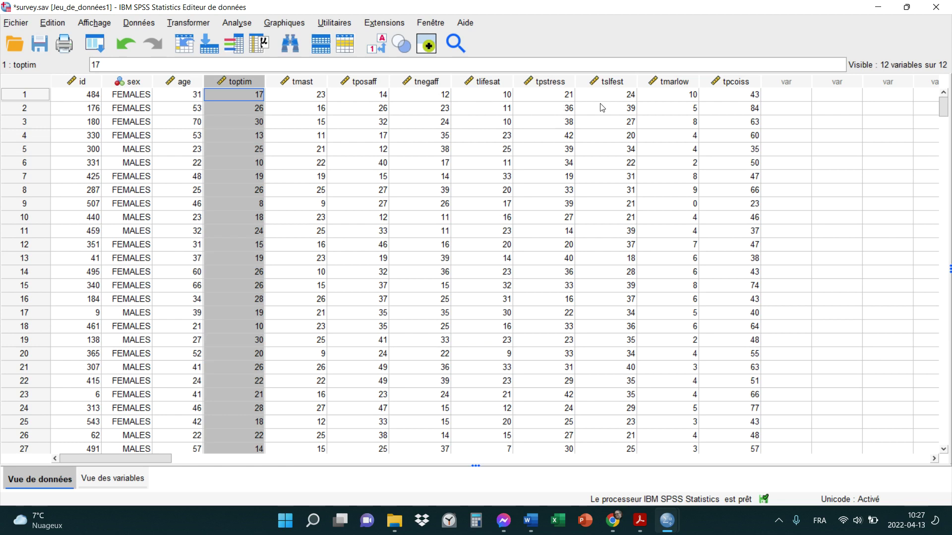
pyautogui.moveTo(618, 91)
pyautogui.moveTo(724, 82)
pyautogui.click(406, 112)
pyautogui.moveTo(251, 94); pyautogui.dragTo(740, 87)
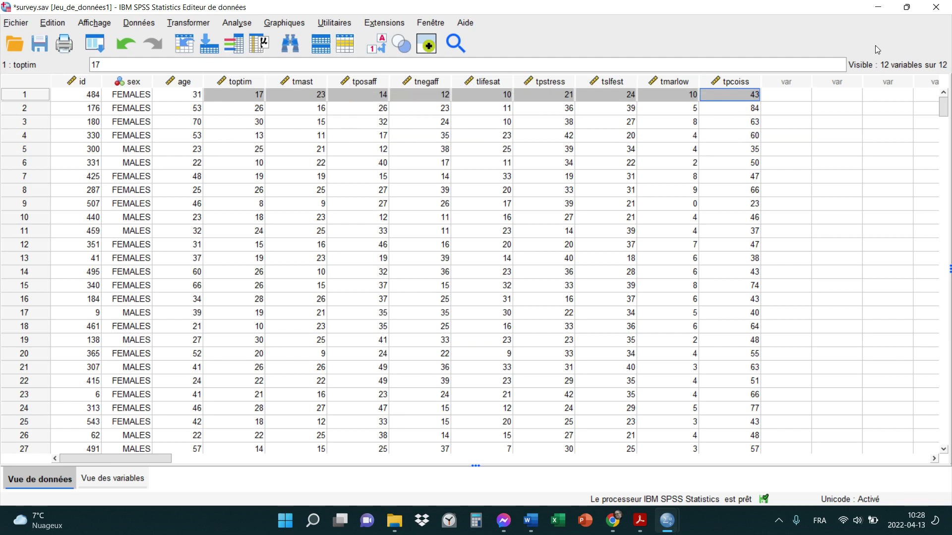
pyautogui.click(815, 131)
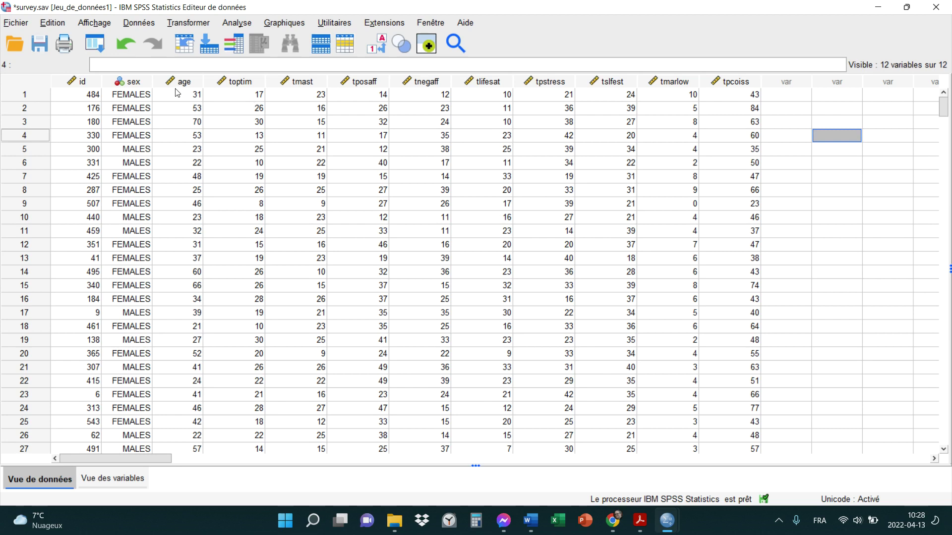
# Review the whole first case, then inspect its scores one variable at a time from toptim through tpcoiss
pyautogui.click(37, 94)
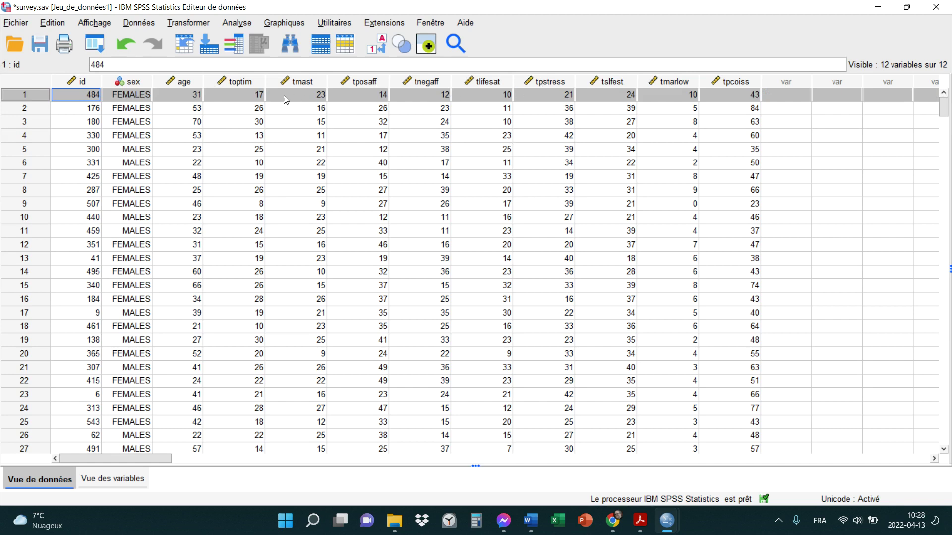
pyautogui.moveTo(654, 84)
pyautogui.click(238, 95)
pyautogui.click(301, 94)
pyautogui.click(378, 94)
pyautogui.click(395, 96)
pyautogui.click(474, 83)
pyautogui.click(547, 82)
pyautogui.click(600, 93)
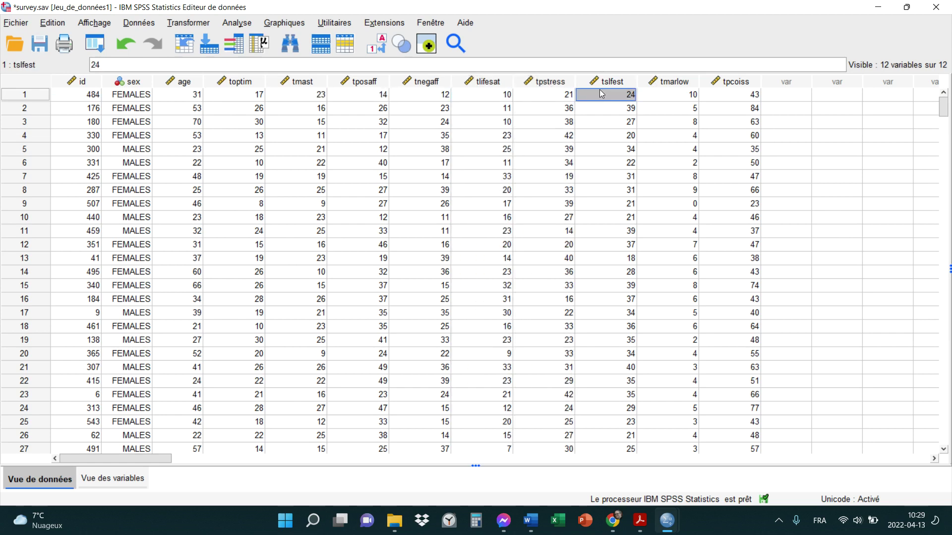
pyautogui.click(684, 94)
pyautogui.click(726, 94)
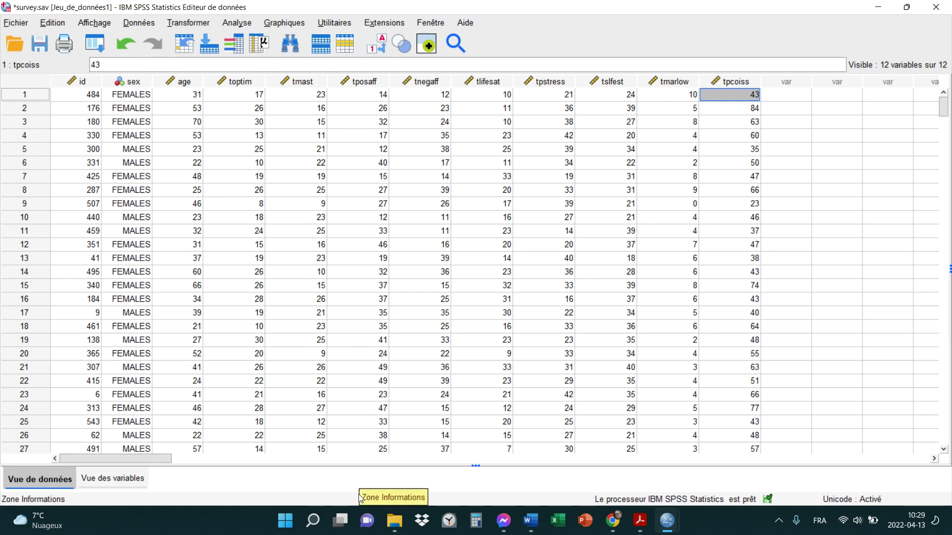
pyautogui.click(262, 96)
pyautogui.click(303, 98)
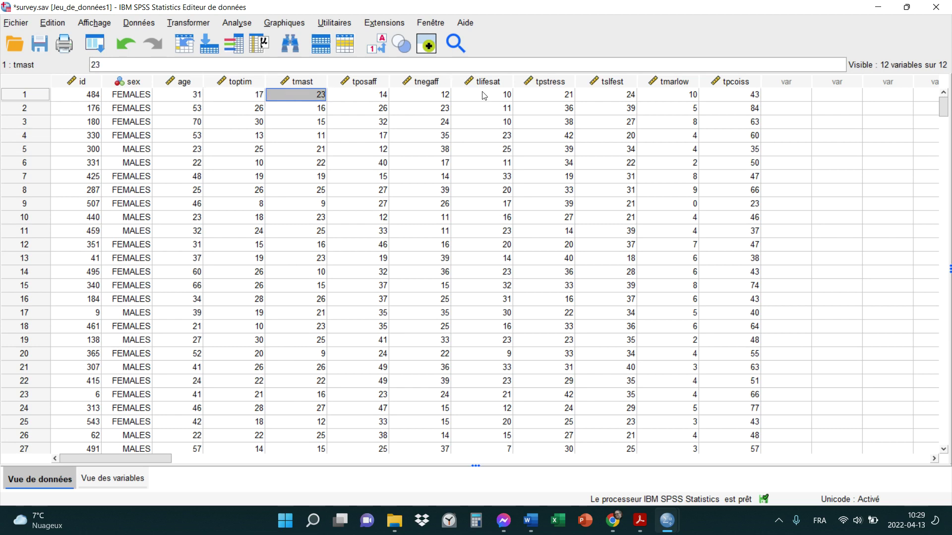
pyautogui.click(719, 102)
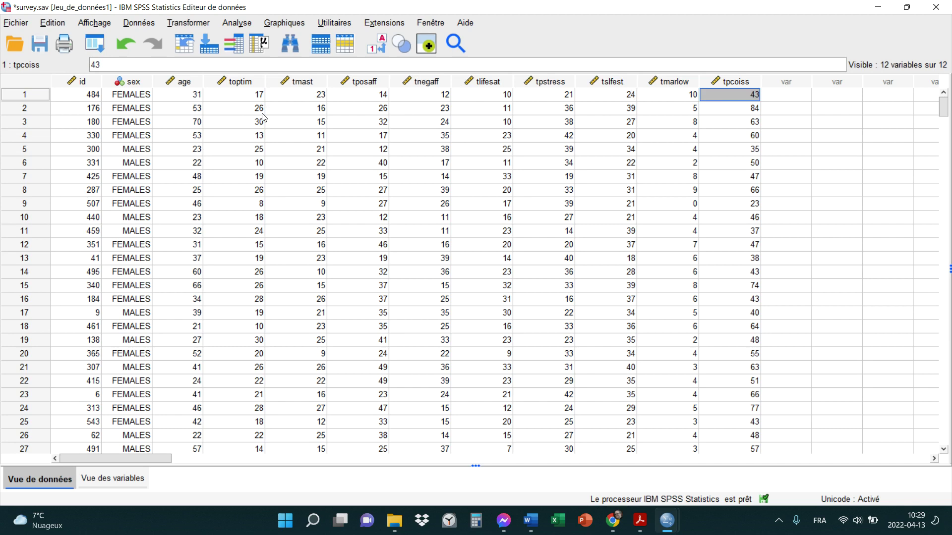
# Compare the first three cases by examining their rows, id values and scores
pyautogui.moveTo(196, 110); pyautogui.dragTo(729, 123)
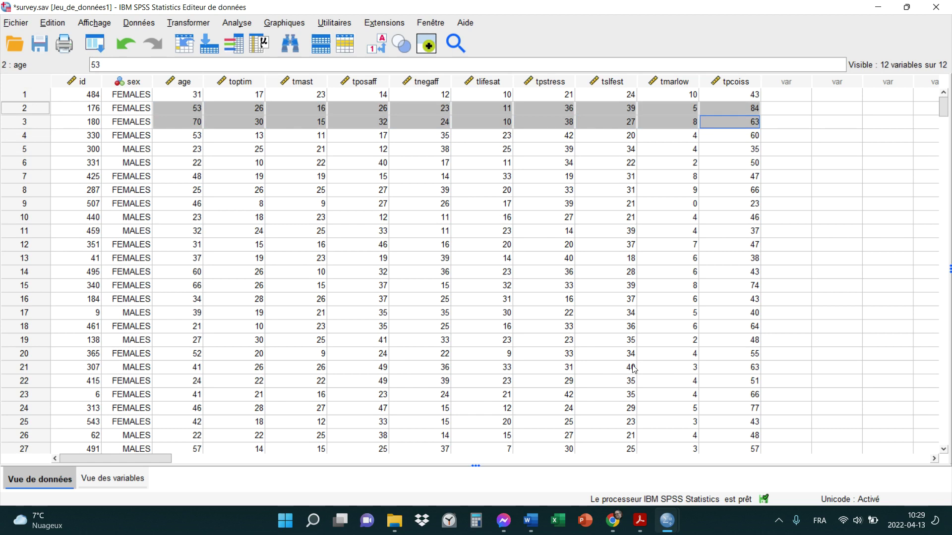
pyautogui.click(838, 208)
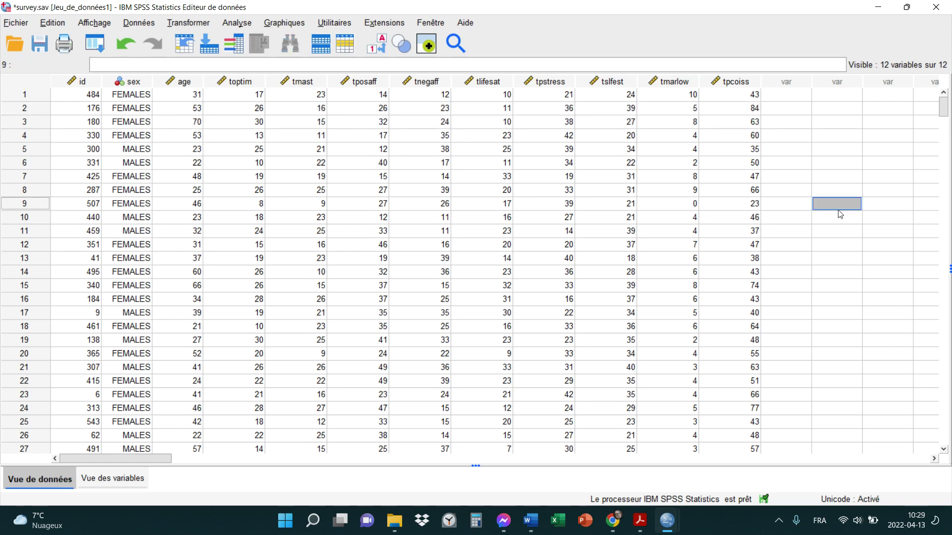
pyautogui.click(23, 96)
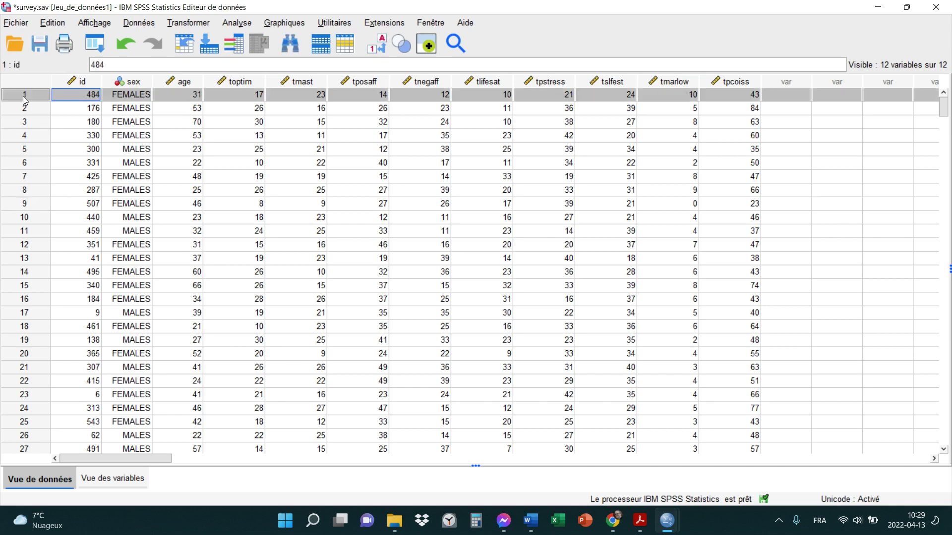
pyautogui.click(28, 108)
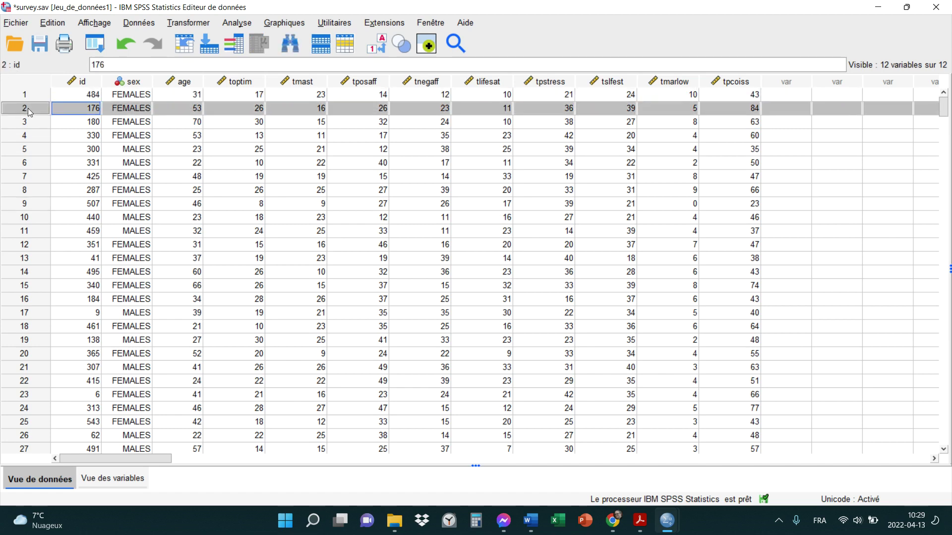
pyautogui.click(28, 98)
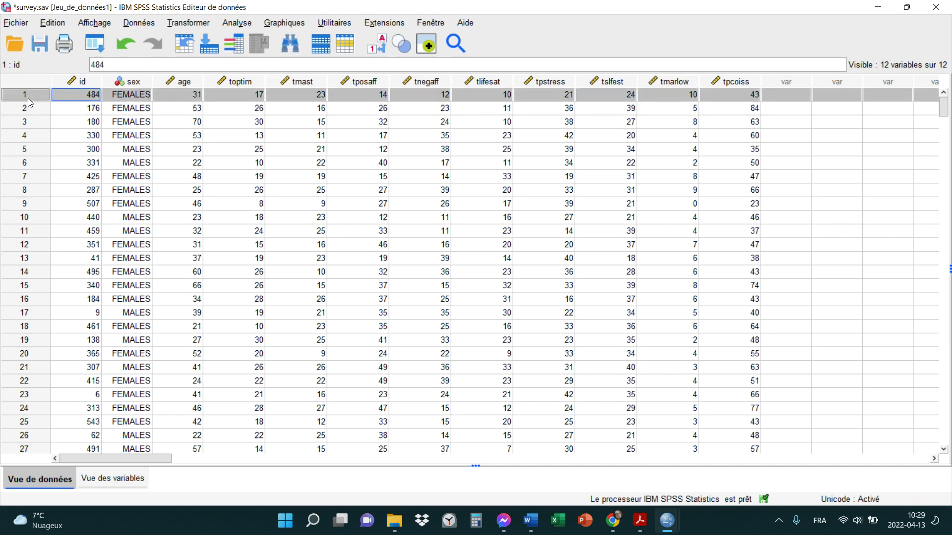
pyautogui.click(85, 83)
pyautogui.click(122, 95)
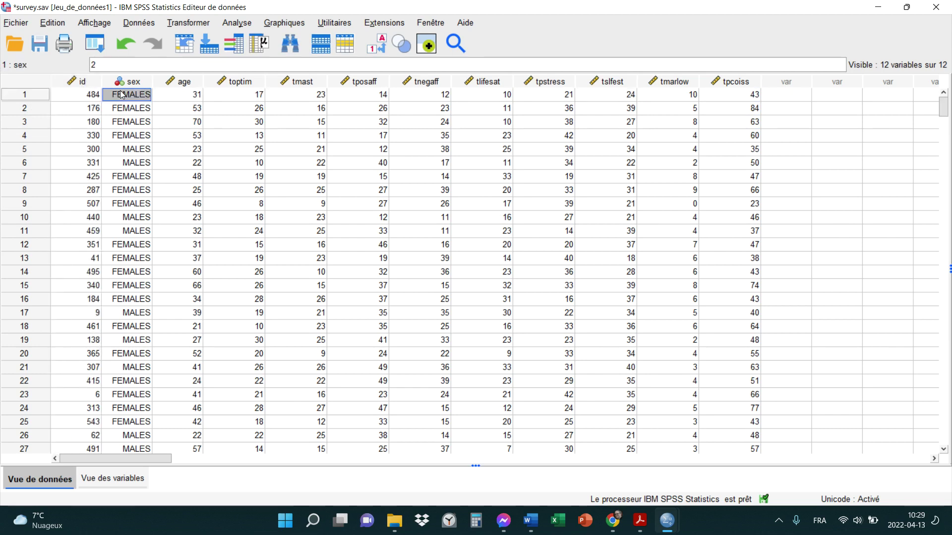
pyautogui.click(96, 96)
pyautogui.click(96, 112)
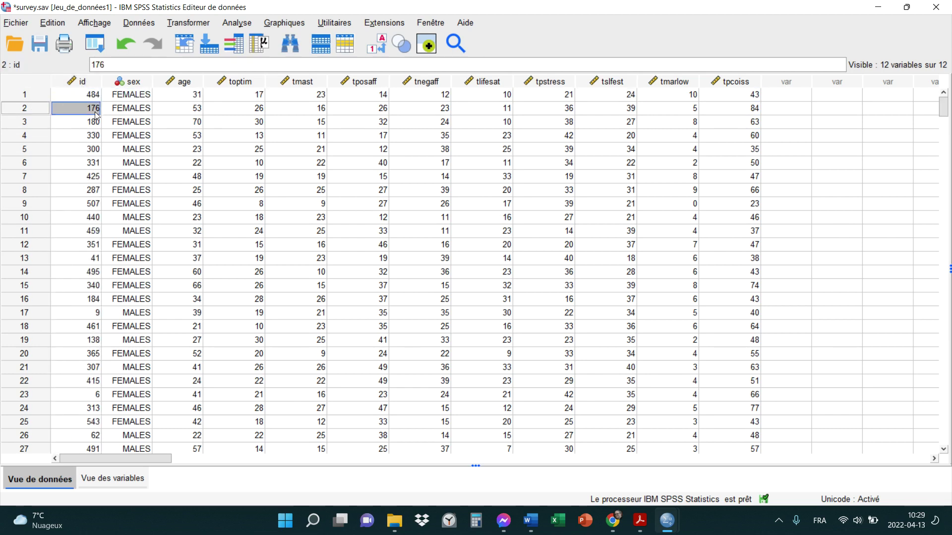
pyautogui.click(95, 125)
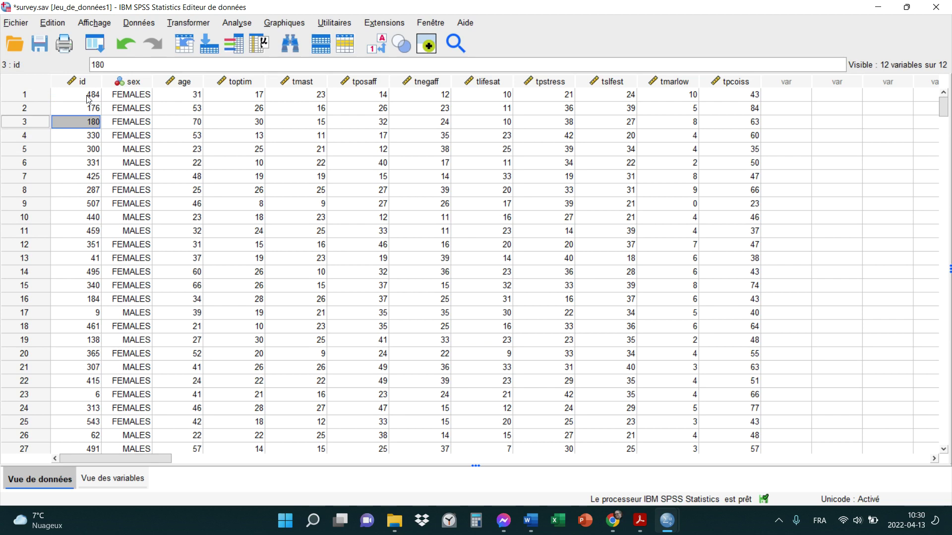
# Compare the combination of toptim to tpcoiss scores in case 1 with that in case 3
pyautogui.moveTo(230, 95); pyautogui.dragTo(719, 94)
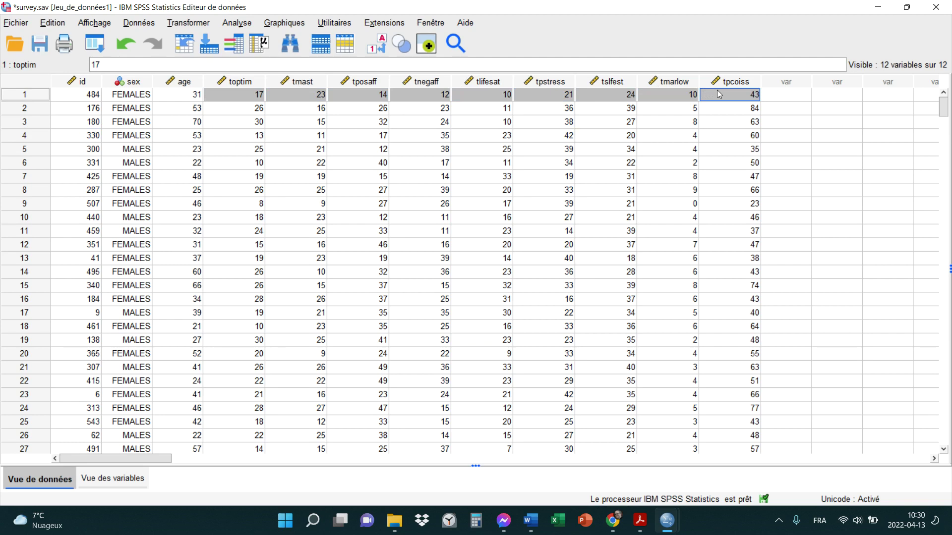
pyautogui.click(564, 95)
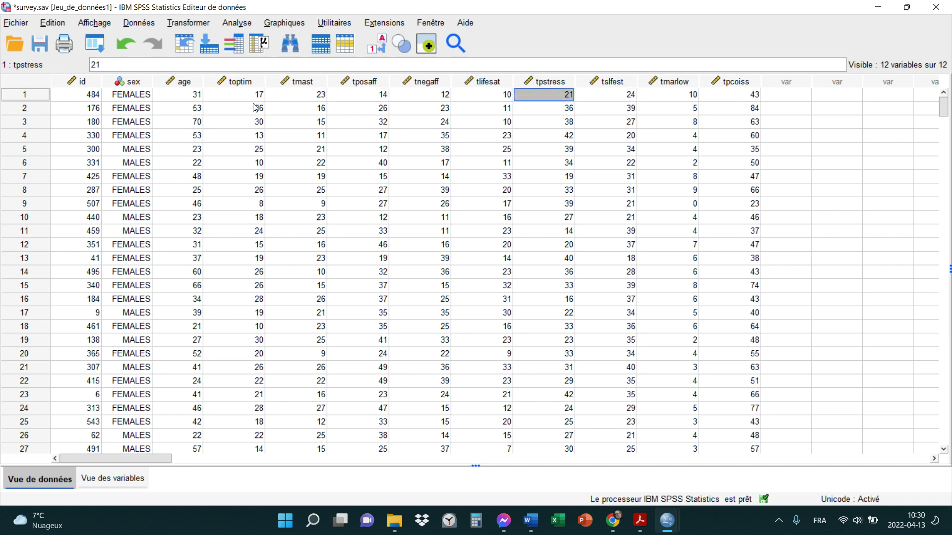
pyautogui.moveTo(657, 90)
pyautogui.moveTo(248, 96); pyautogui.dragTo(716, 93)
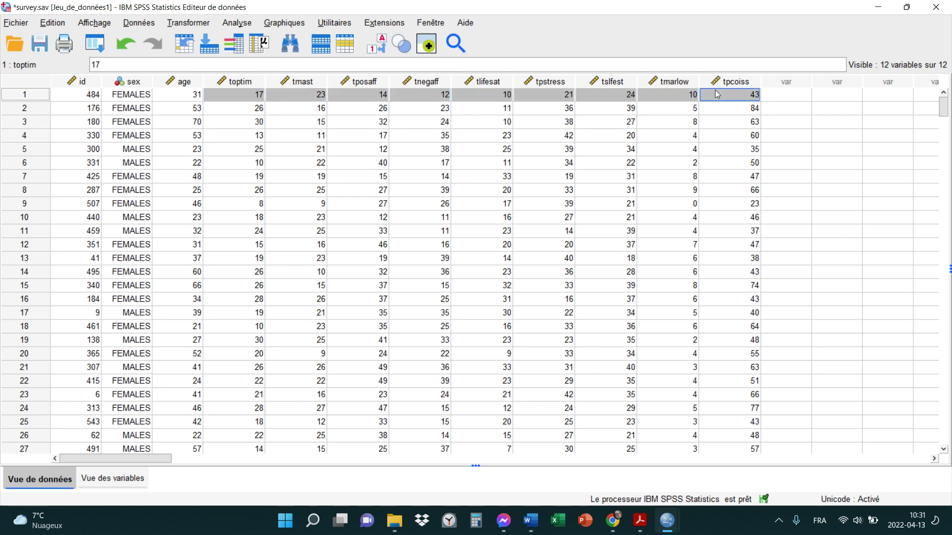
pyautogui.moveTo(259, 122); pyautogui.dragTo(451, 128)
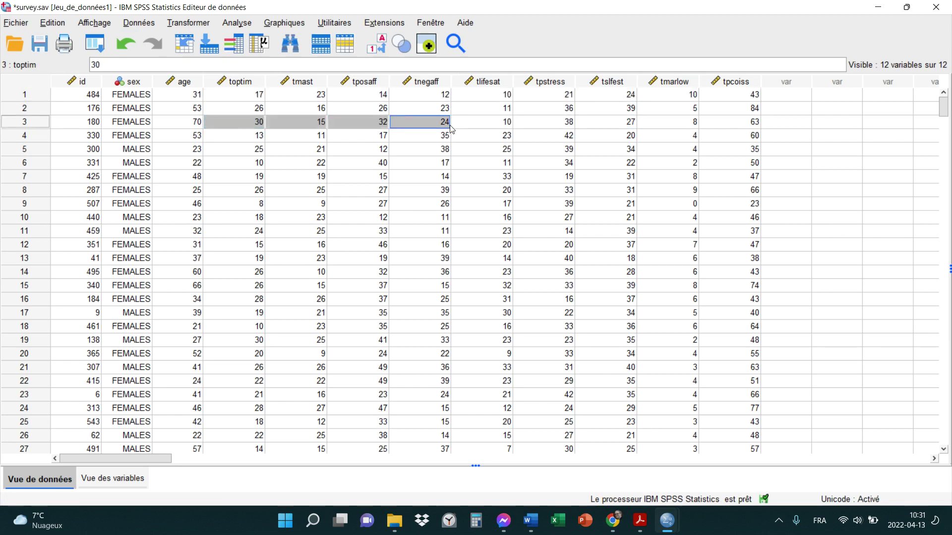
pyautogui.click(353, 124)
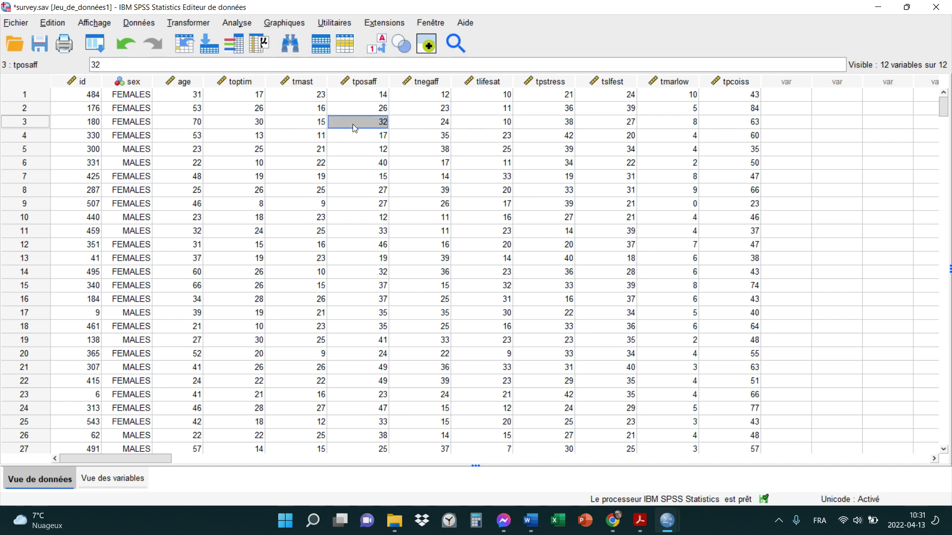
pyautogui.moveTo(265, 123); pyautogui.dragTo(760, 133)
pyautogui.click(873, 148)
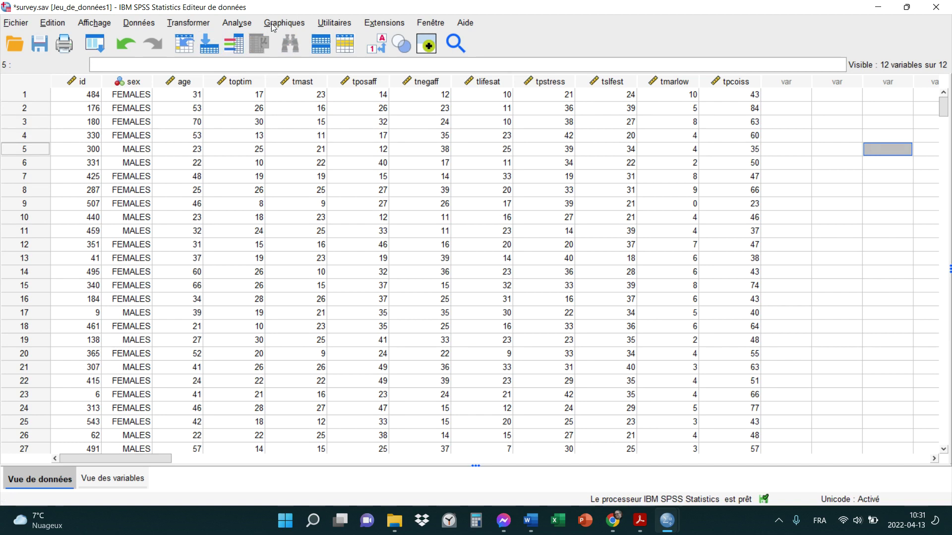
# Open the linear regression setup and clear every predictor, from Total Optimism to Total PCOISS, out of block 1
pyautogui.click(238, 24)
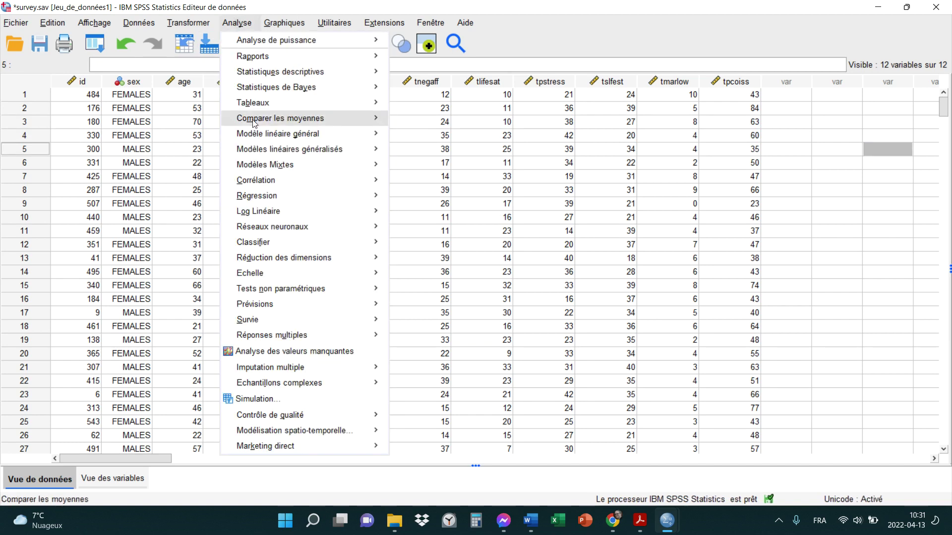
pyautogui.moveTo(255, 199)
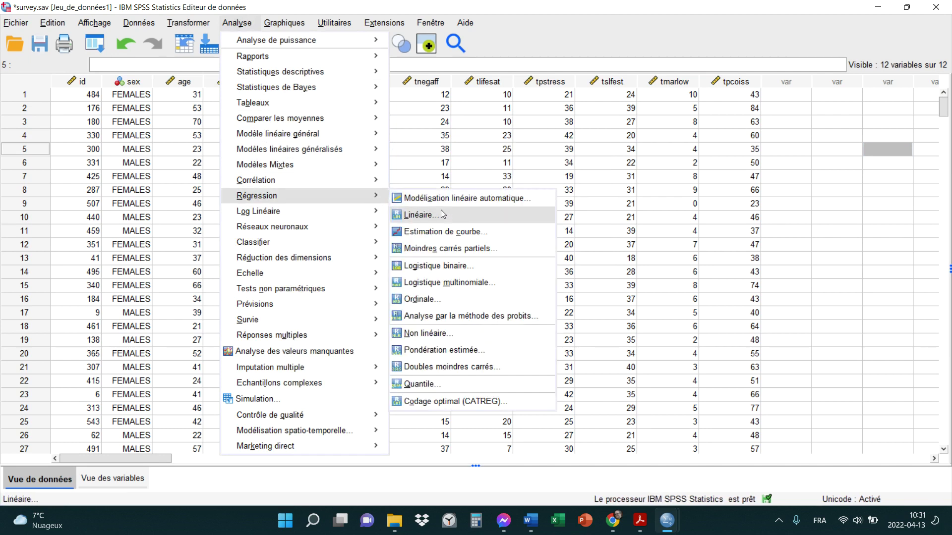
pyautogui.click(437, 218)
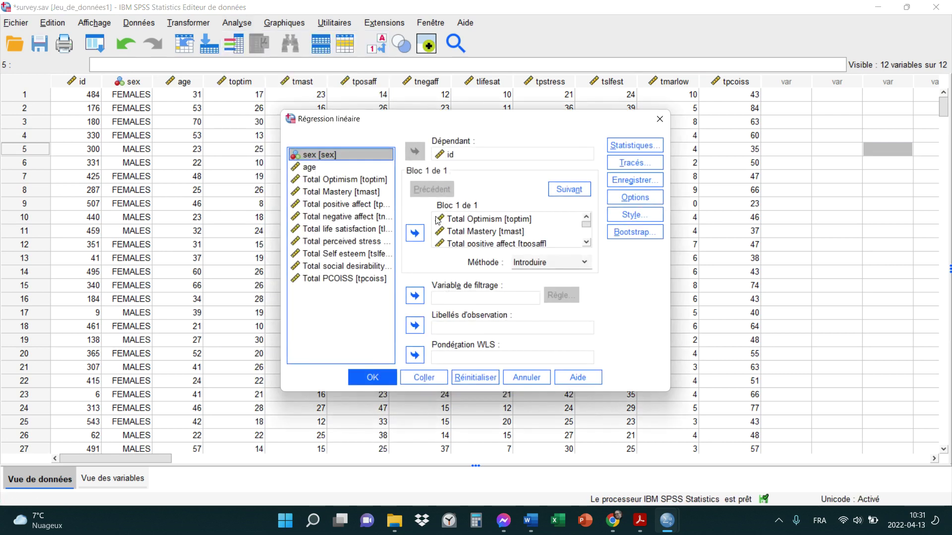
pyautogui.click(470, 220)
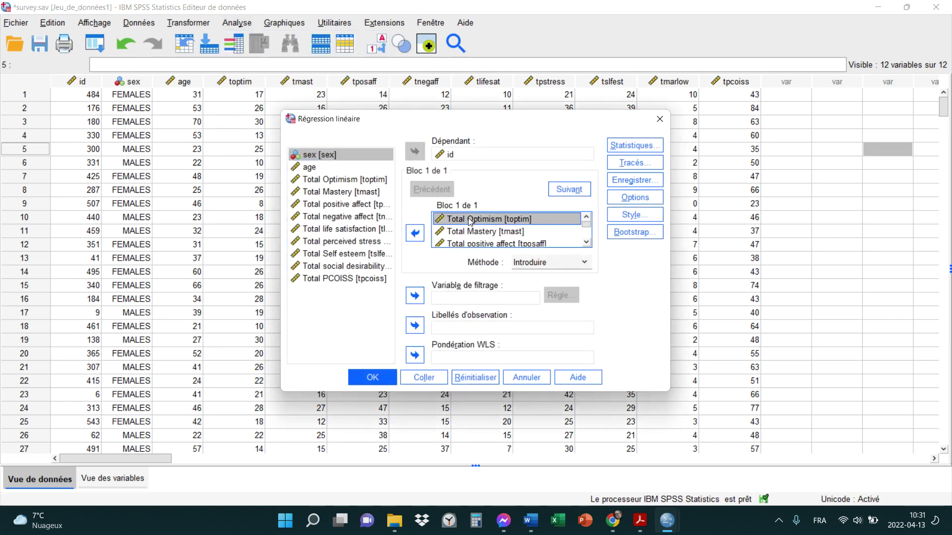
pyautogui.press('Down')
pyautogui.press('Down')
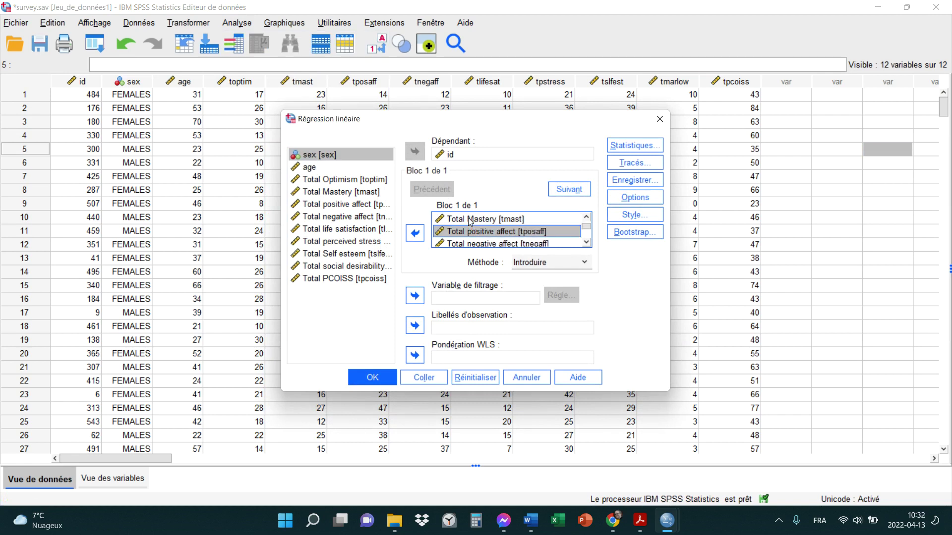
pyautogui.click(486, 219)
pyautogui.click(417, 233)
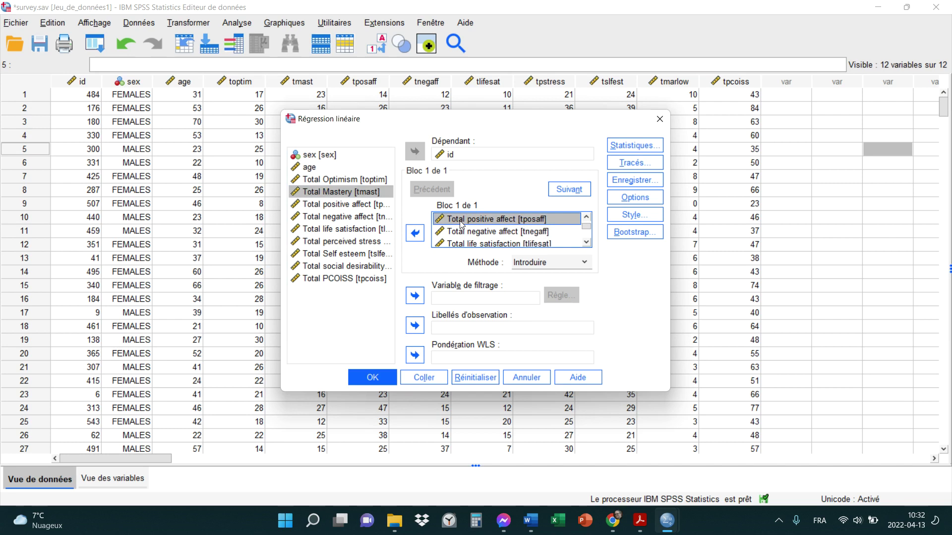
pyautogui.hotkey('shift', 'Down')
pyautogui.hotkey('shift', 'Down')
pyautogui.hotkey('shift', 'Down')
pyautogui.hotkey('shift', 'Down')
pyautogui.hotkey('shift', 'Down')
pyautogui.hotkey('shift', 'Down')
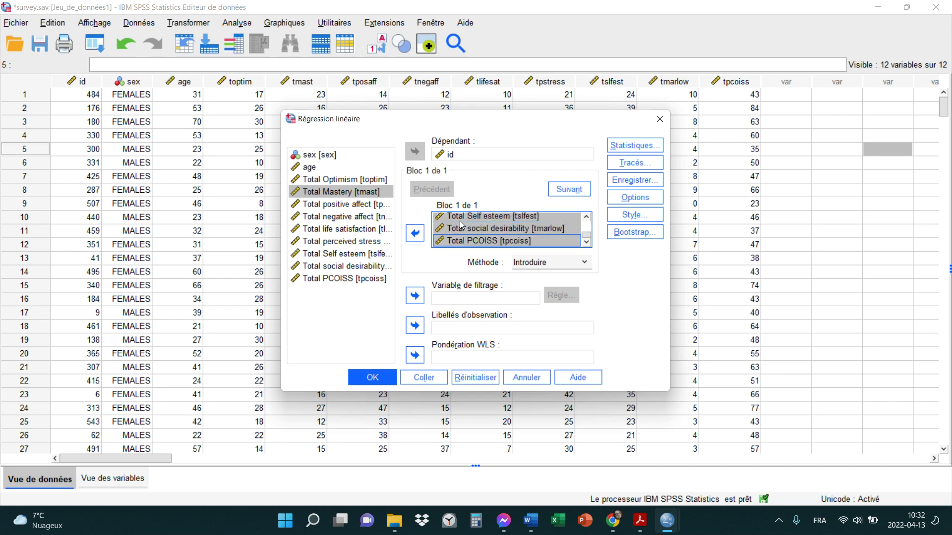
pyautogui.click(417, 234)
pyautogui.doubleClick(457, 222)
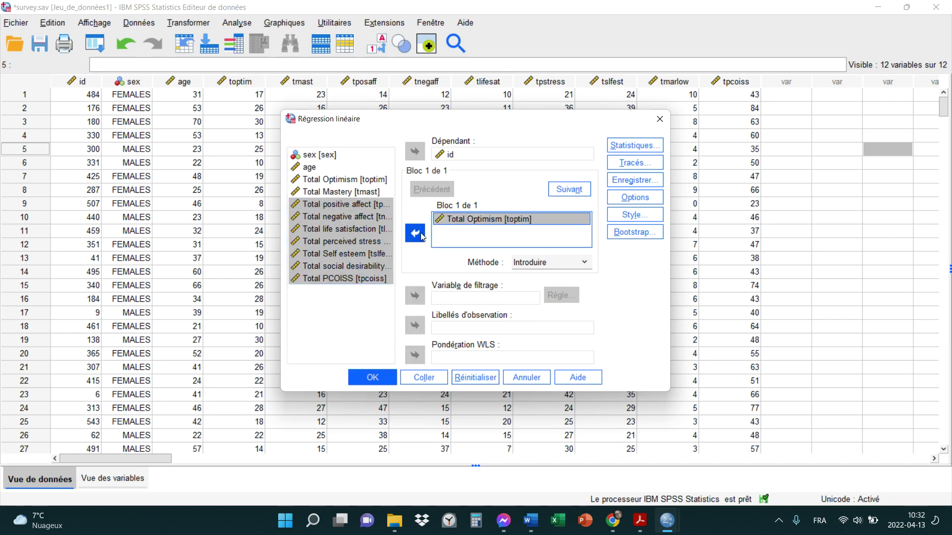
# Remove id as the dependent variable of the linear regression
pyautogui.click(463, 156)
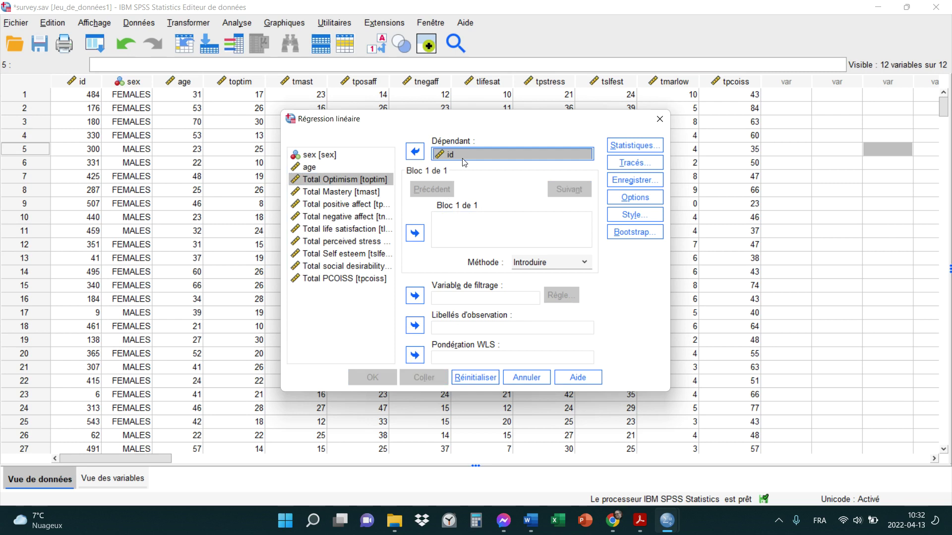
pyautogui.click(414, 152)
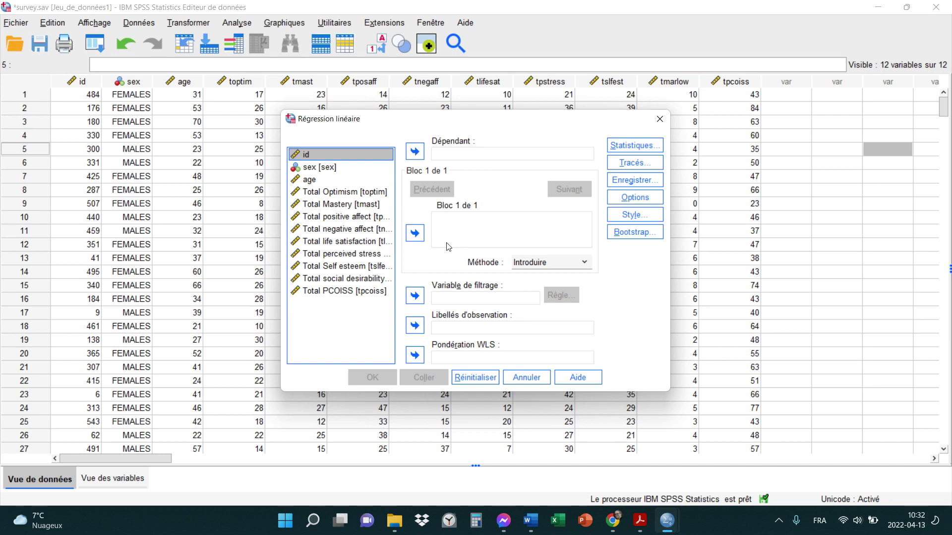
pyautogui.click(423, 239)
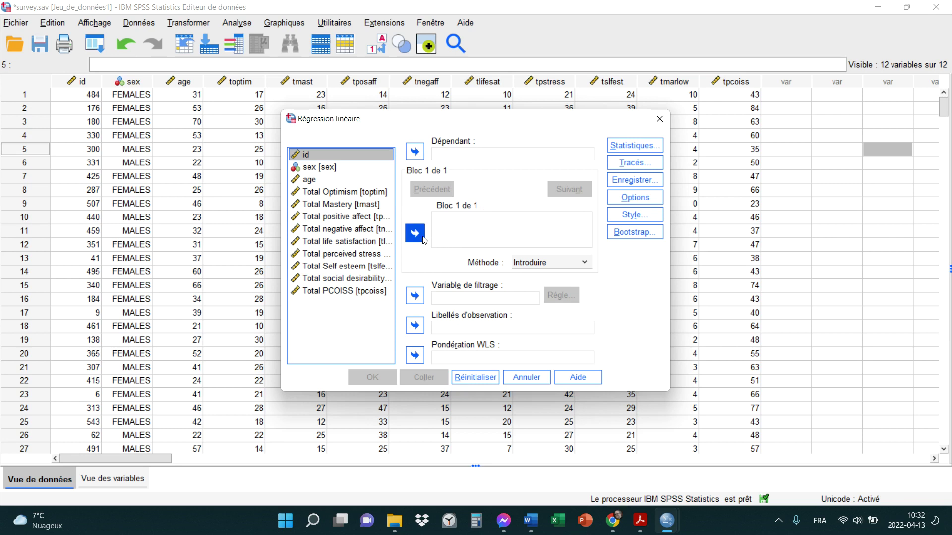
# Add all the scale variables from Total Optimism [toptim] to Total PCOISS [tpcoiss] as block 1 predictors
pyautogui.click(341, 194)
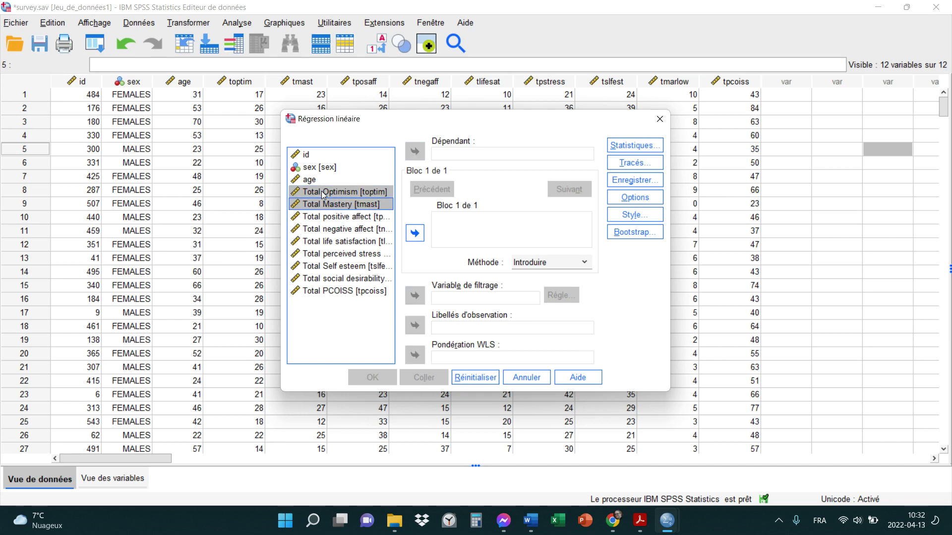
pyautogui.hotkey('shift', 'End')
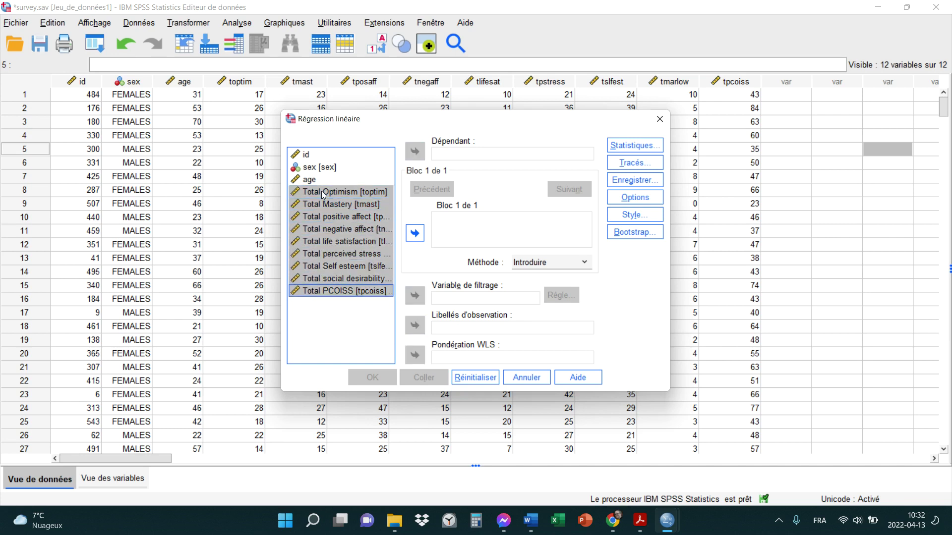
pyautogui.click(415, 234)
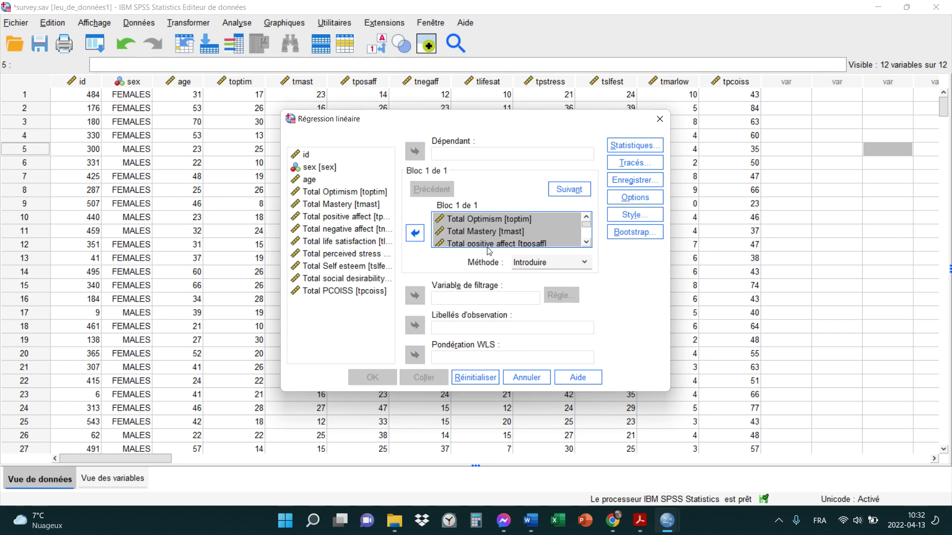
# Assign age as the dependent variable of the regression
pyautogui.click(482, 157)
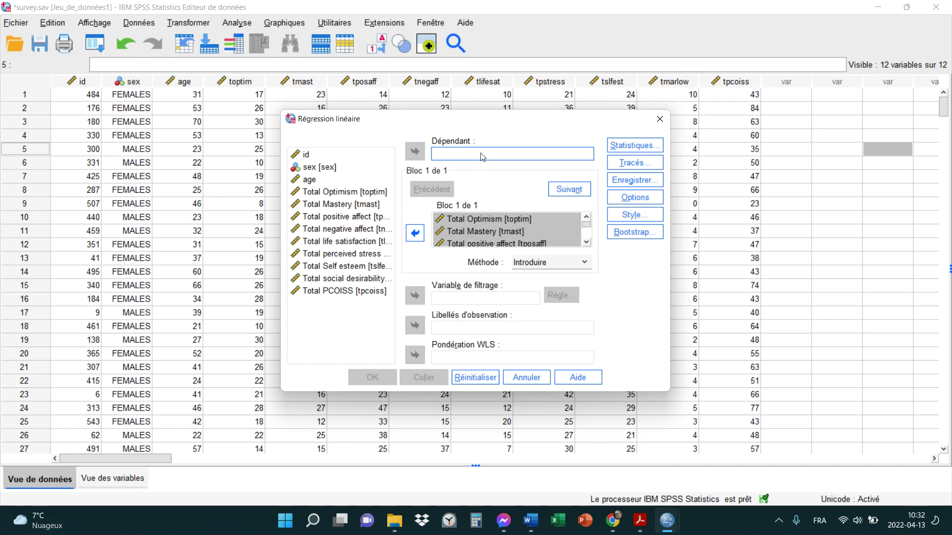
pyautogui.click(312, 183)
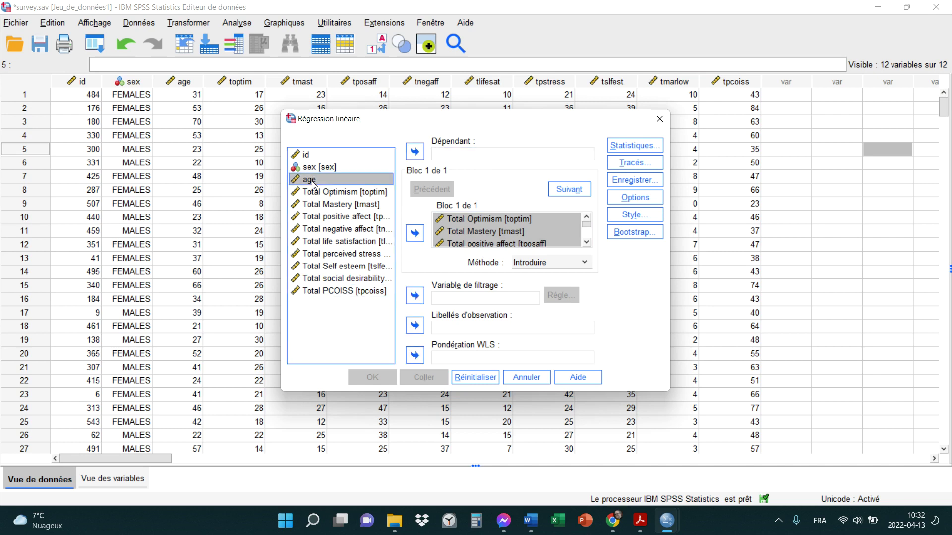
pyautogui.click(415, 152)
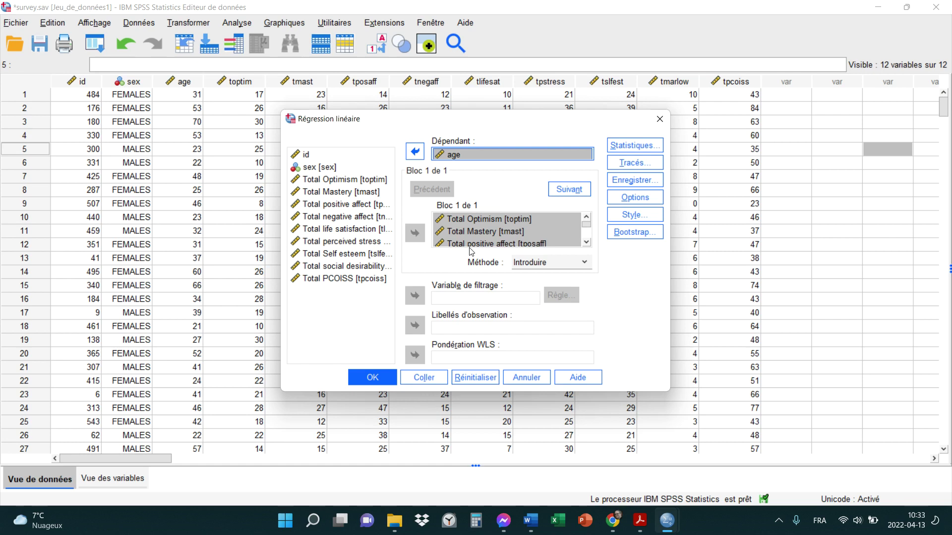
pyautogui.click(466, 157)
pyautogui.click(635, 148)
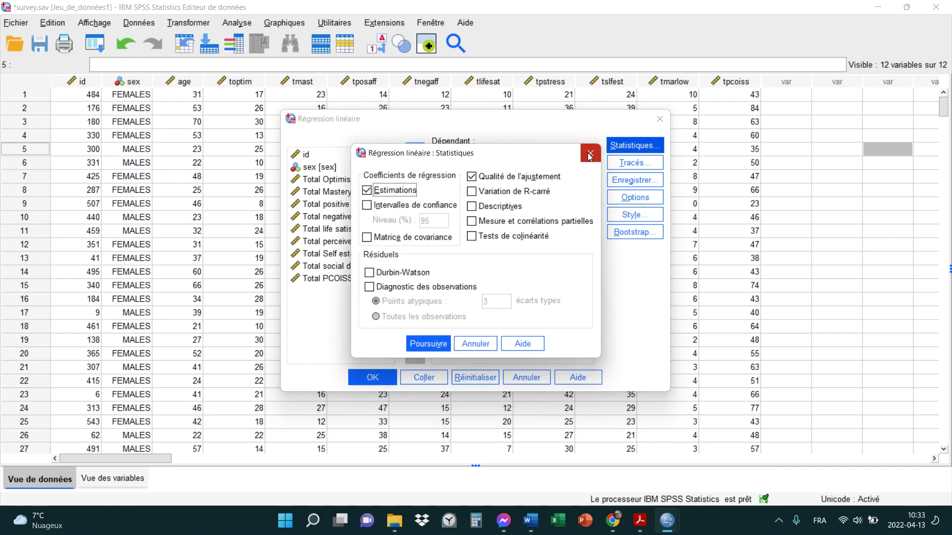
pyautogui.click(589, 154)
pyautogui.click(629, 165)
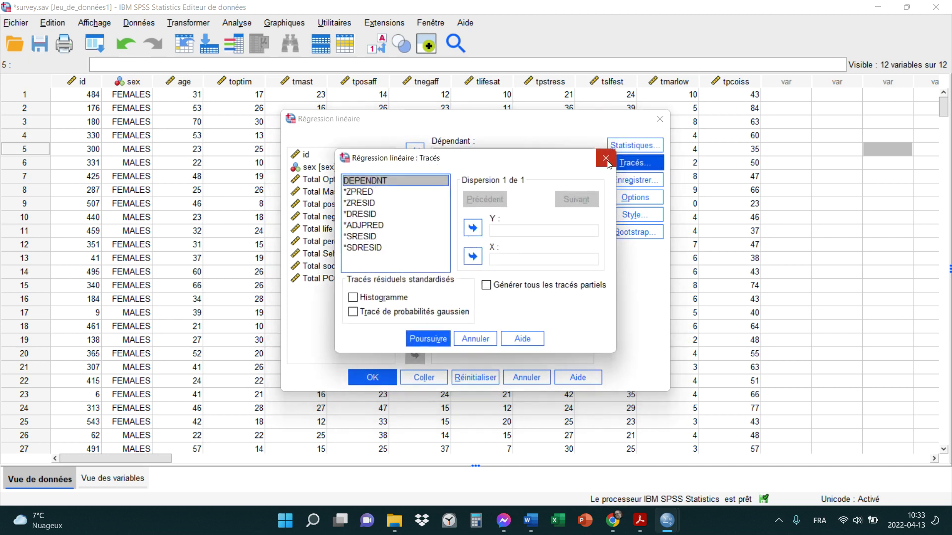
pyautogui.click(606, 158)
# Run the regression with only Mahalanobis distances saved as a new variable, and return to the data set
pyautogui.click(631, 181)
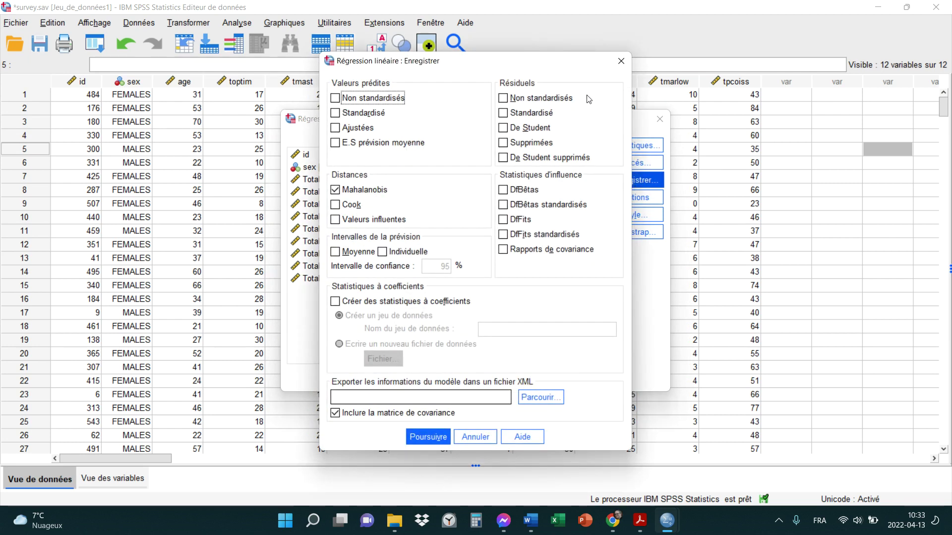
pyautogui.moveTo(577, 64); pyautogui.dragTo(427, 89)
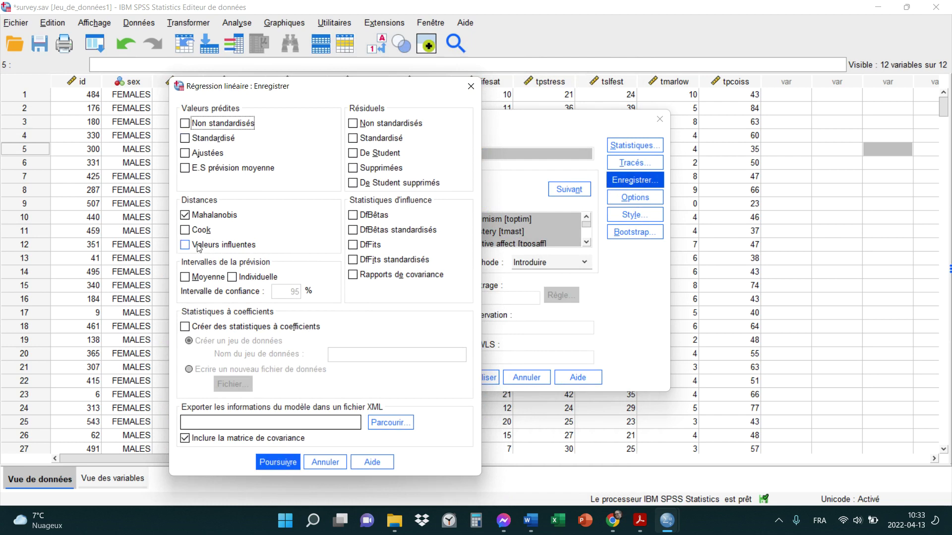
pyautogui.click(192, 216)
pyautogui.click(192, 216)
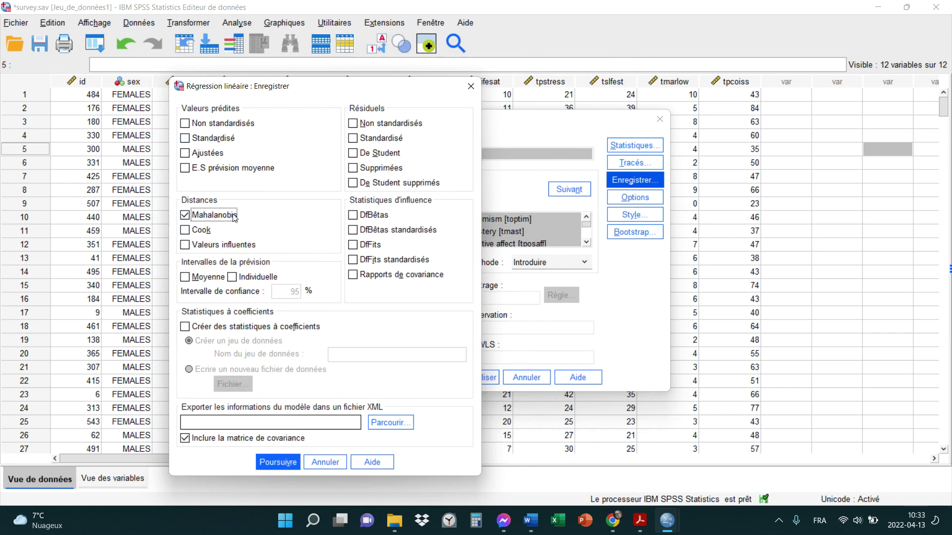
pyautogui.click(277, 465)
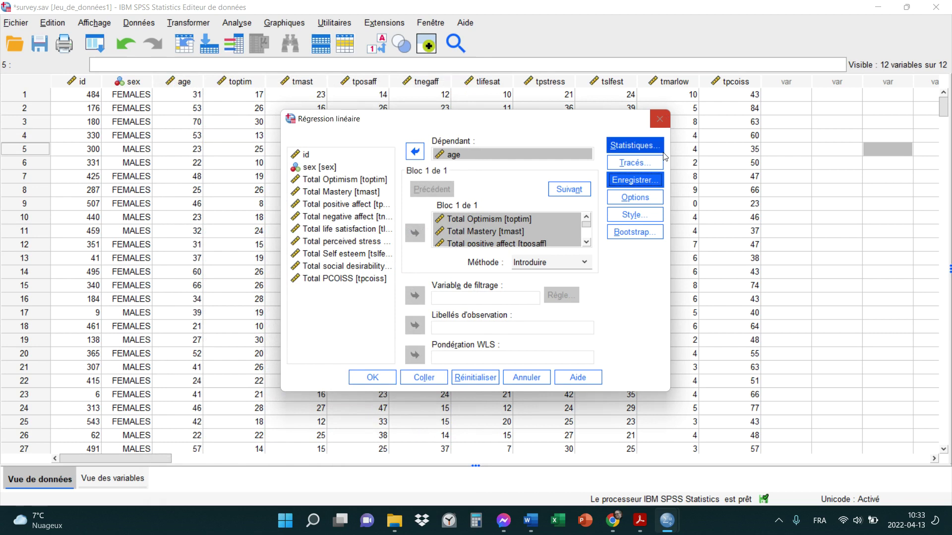
pyautogui.click(373, 380)
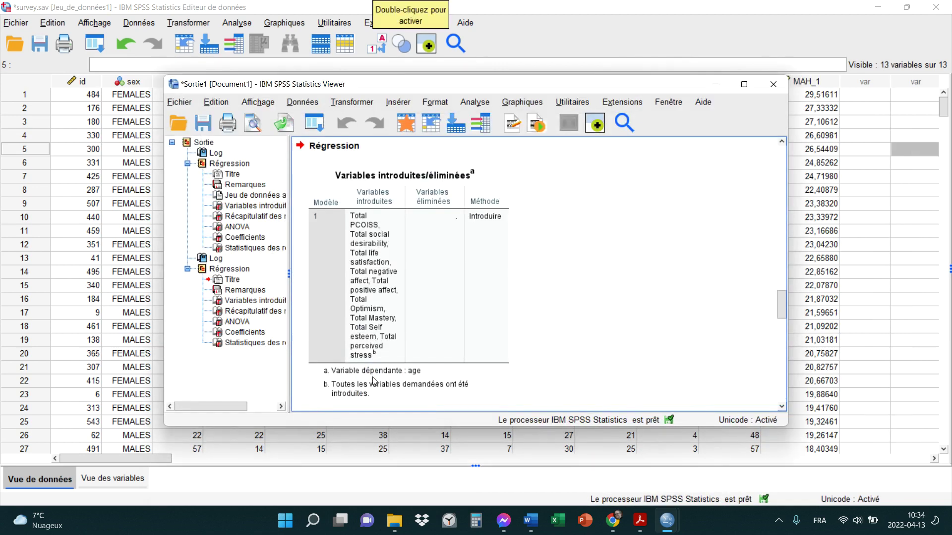
pyautogui.click(716, 86)
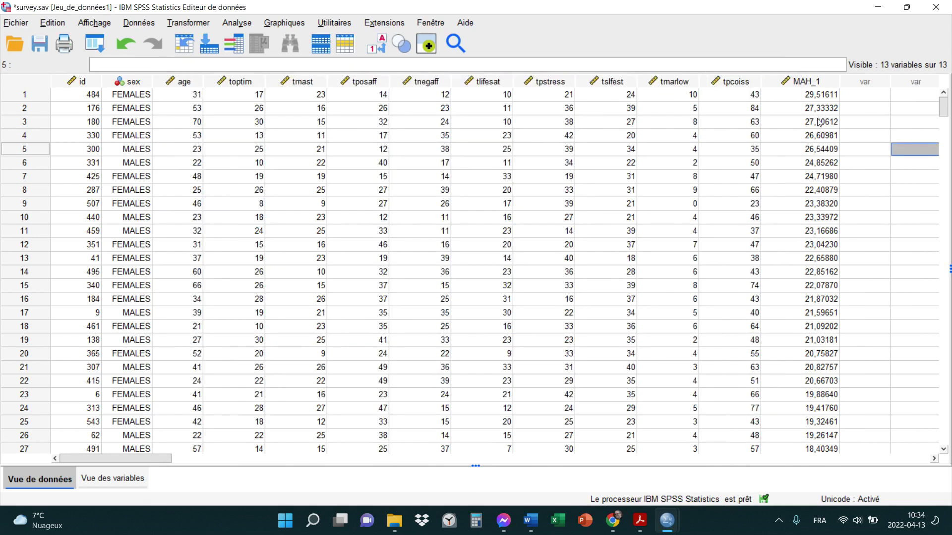
# Examine the Mahalanobis distances in the MAH_1 column from the first case through the last one
pyautogui.moveTo(815, 82)
pyautogui.scroll(-20, 832, 280)
pyautogui.scroll(-20, 855, 405)
pyautogui.scroll(6, 854, 406)
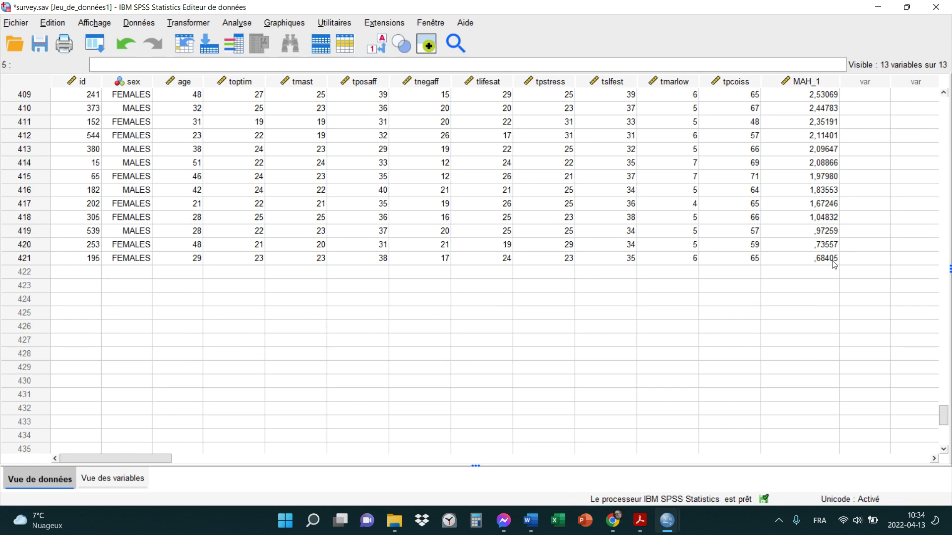
pyautogui.scroll(20, 834, 264)
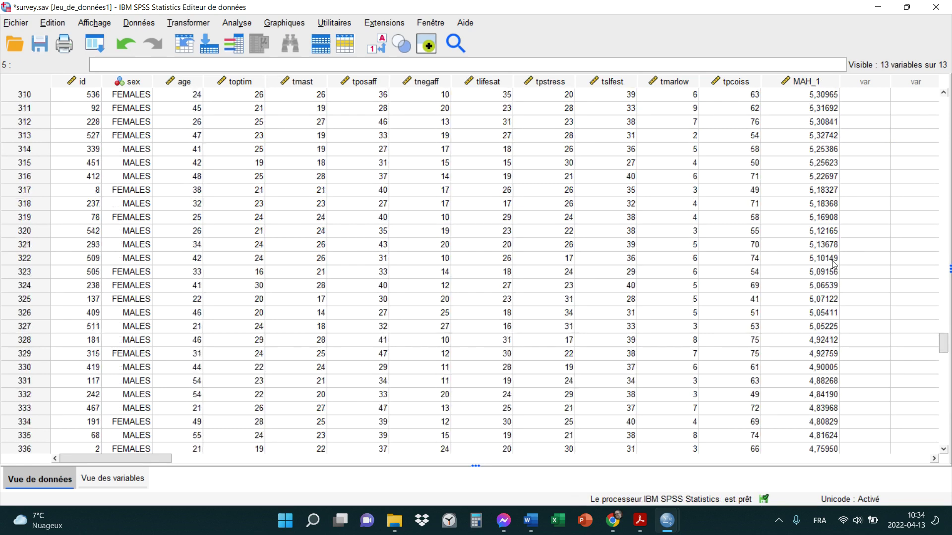
pyautogui.scroll(4, 834, 264)
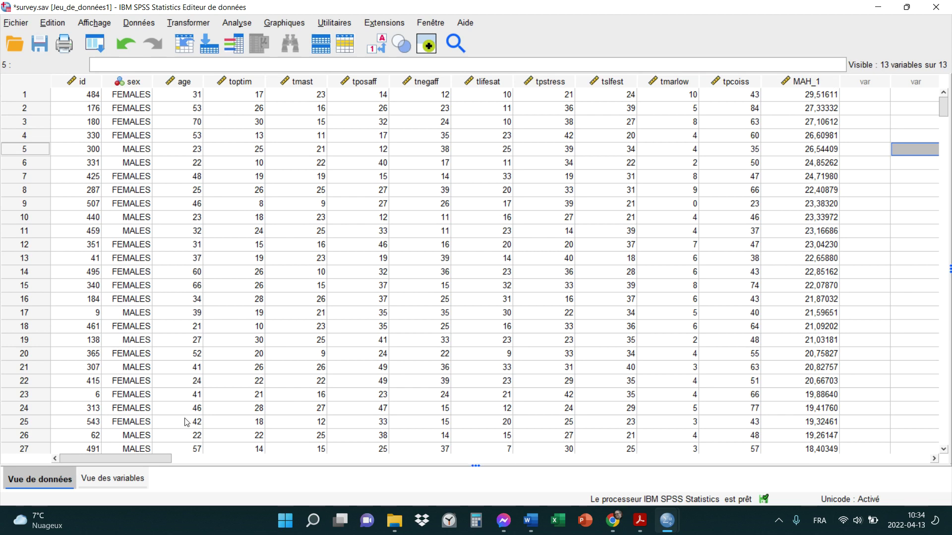
# Sort the cases by MAH_1 in ascending order
pyautogui.rightClick(797, 83)
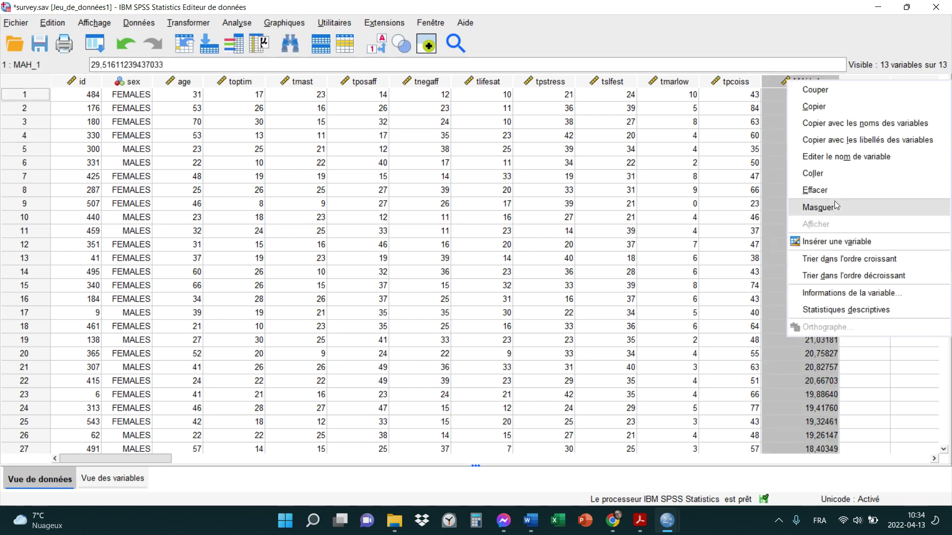
pyautogui.click(843, 260)
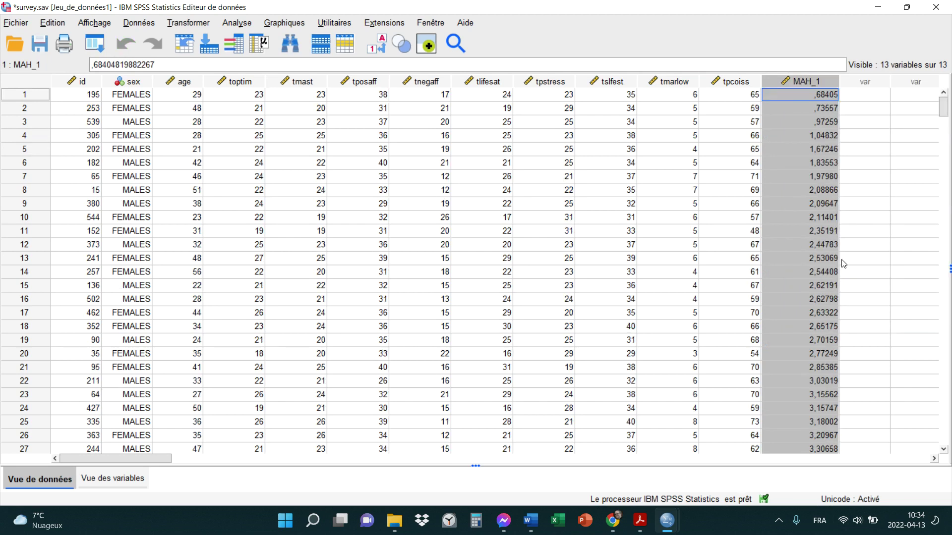
pyautogui.click(893, 195)
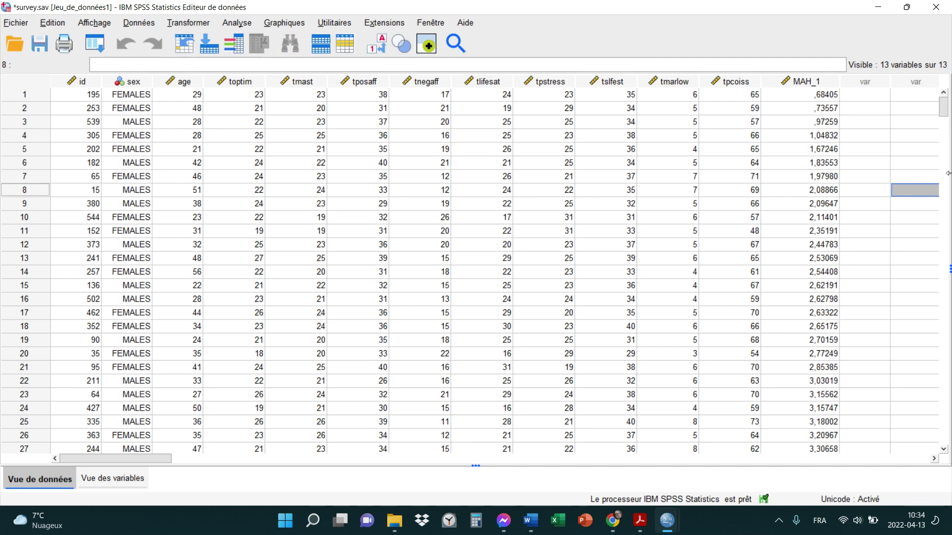
# Compare the cases with the lowest and highest MAH_1 distances at the two ends of the sorted data set
pyautogui.moveTo(945, 111); pyautogui.dragTo(948, 81)
pyautogui.moveTo(943, 107); pyautogui.dragTo(929, 424)
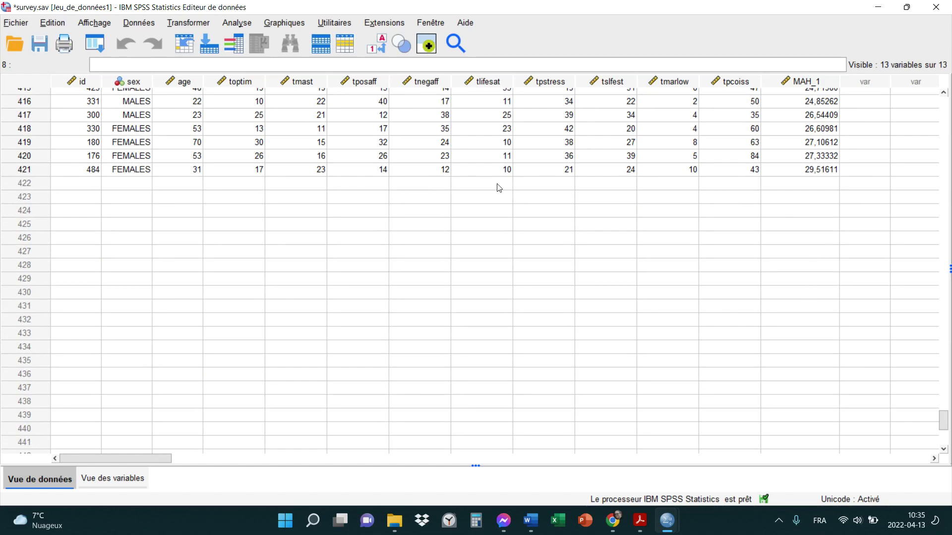
pyautogui.moveTo(944, 424); pyautogui.dragTo(944, 109)
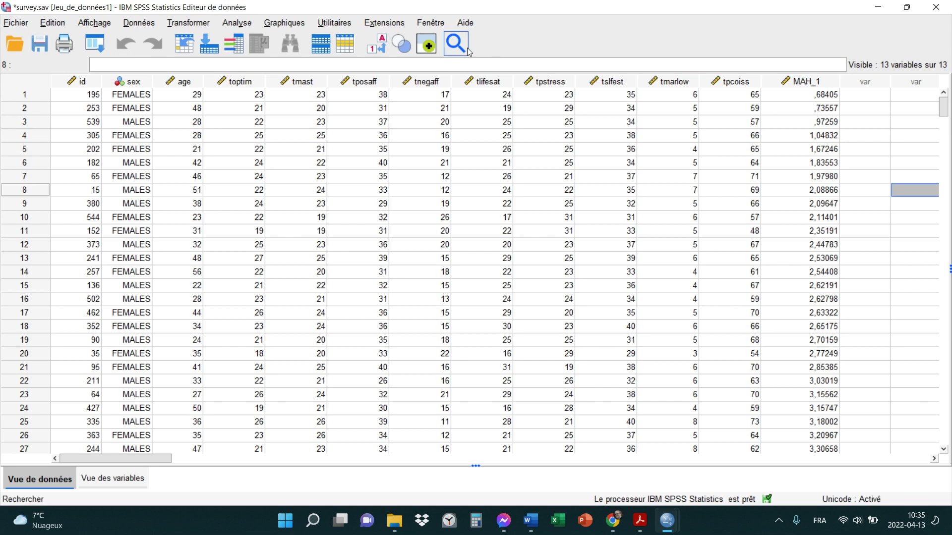
pyautogui.moveTo(942, 108); pyautogui.dragTo(935, 418)
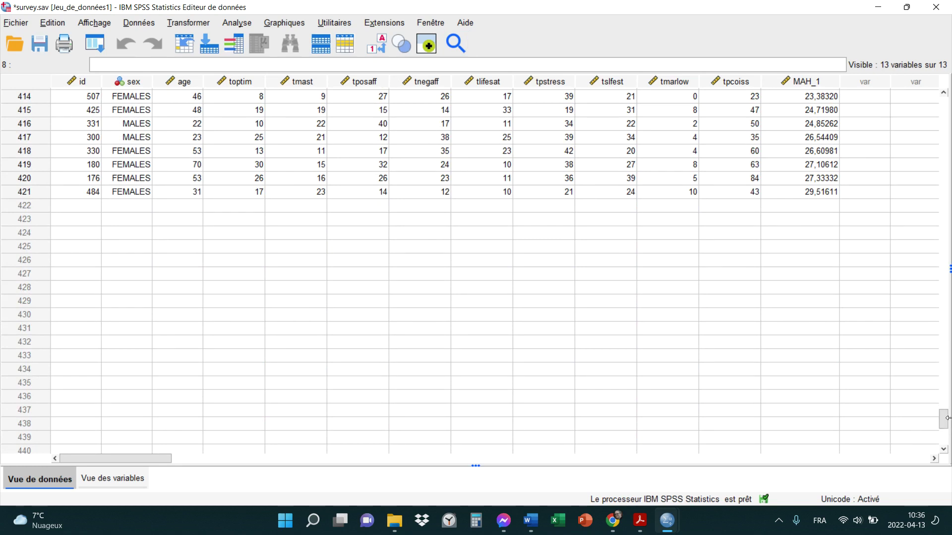
pyautogui.moveTo(946, 424); pyautogui.dragTo(947, 96)
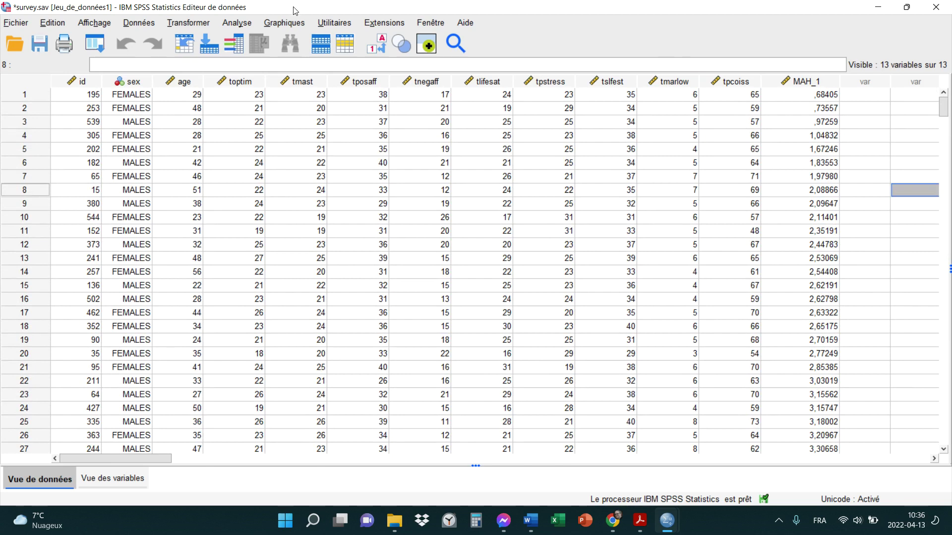
# Set up a computed variable with prob_MD as the target variable, clearing the previous numeric expression
pyautogui.click(195, 25)
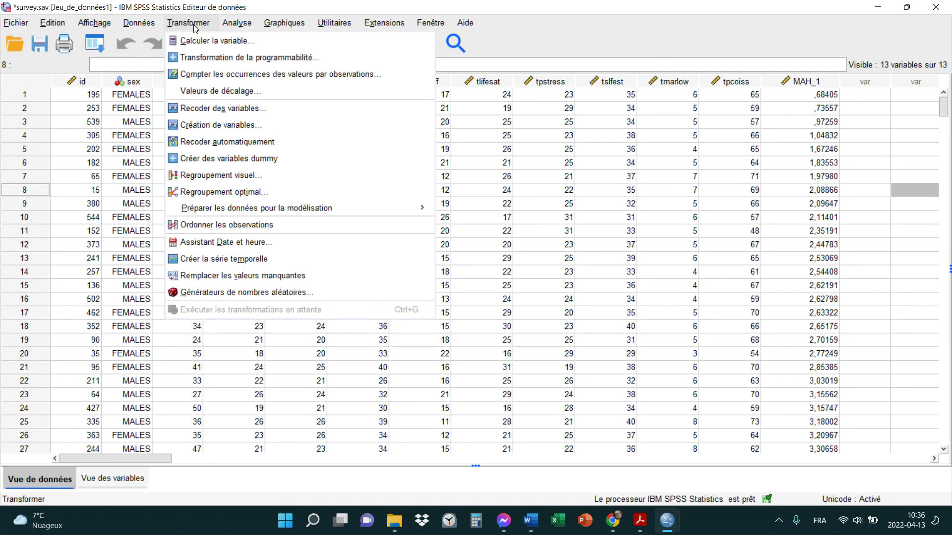
pyautogui.click(194, 42)
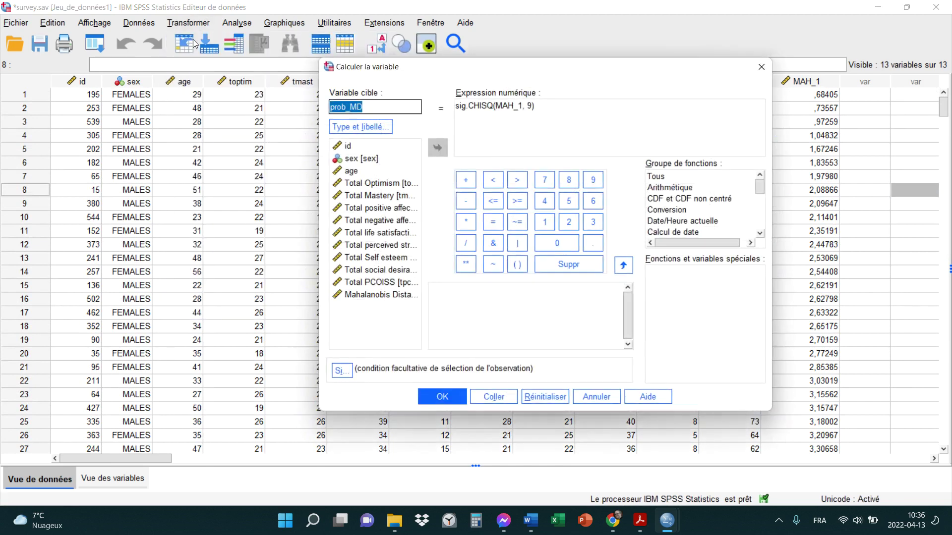
pyautogui.moveTo(539, 106); pyautogui.dragTo(450, 108)
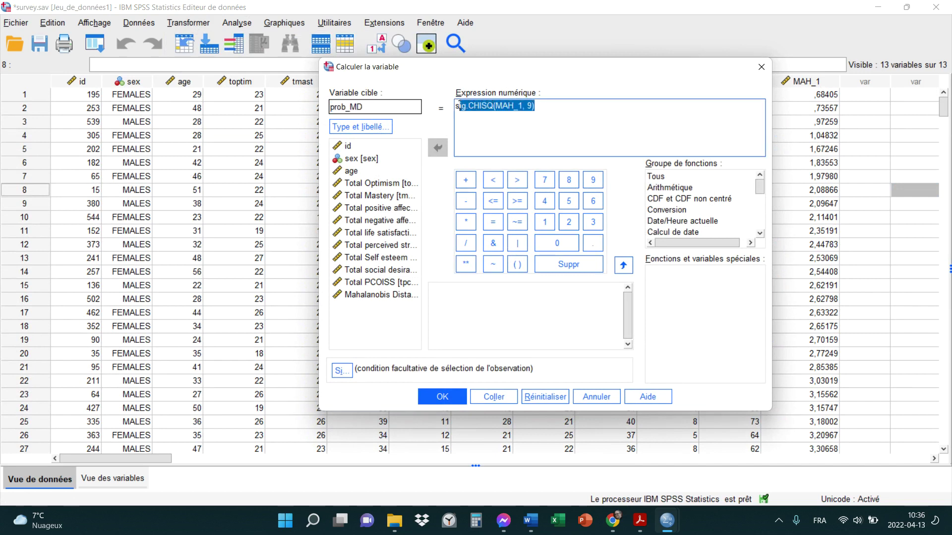
pyautogui.press('BackSpace')
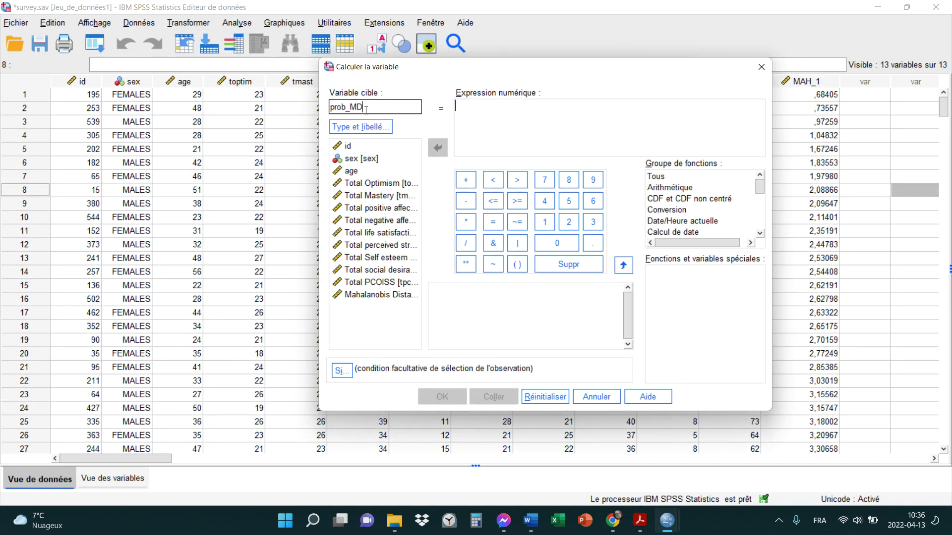
pyautogui.press('BackSpace')
pyautogui.press('BackSpace')
pyautogui.press('BackSpace')
pyautogui.press('BackSpace')
pyautogui.press('BackSpace')
pyautogui.press('BackSpace')
pyautogui.press('BackSpace')
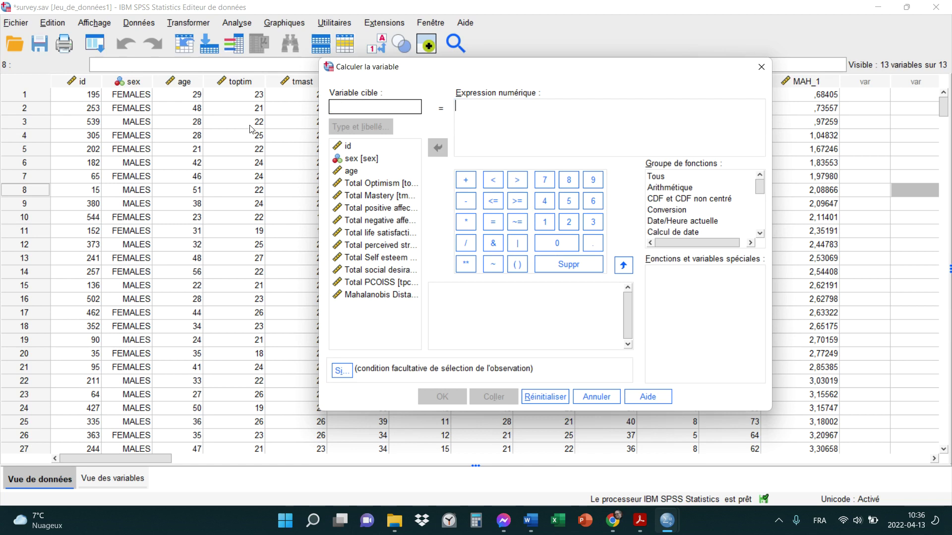
pyautogui.write('prob')
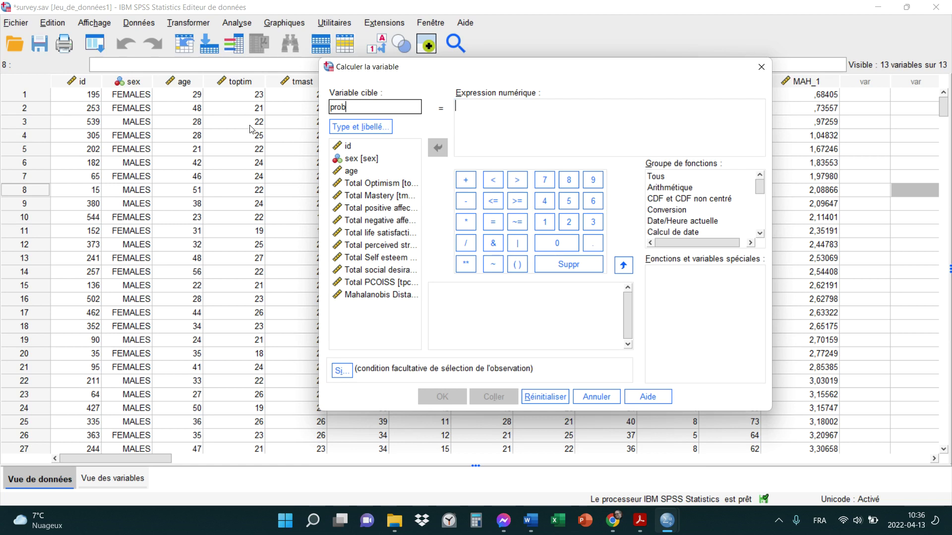
pyautogui.write('_MD')
# Compute prob_MD with the expression sig.CHISQ(MAH_1,9) and return to the data set
pyautogui.click(472, 109)
pyautogui.write('s')
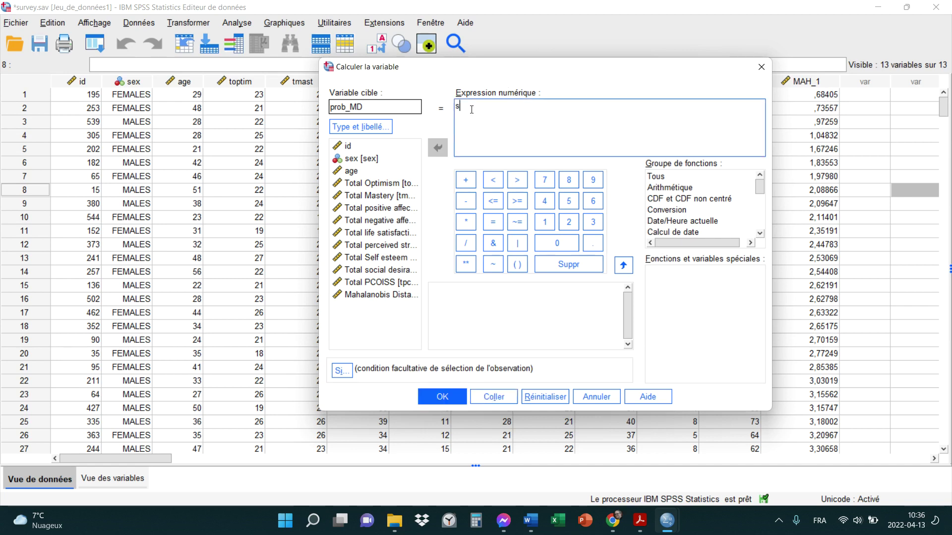
pyautogui.write('ig.CHISQ')
pyautogui.write('(')
pyautogui.doubleClick(379, 295)
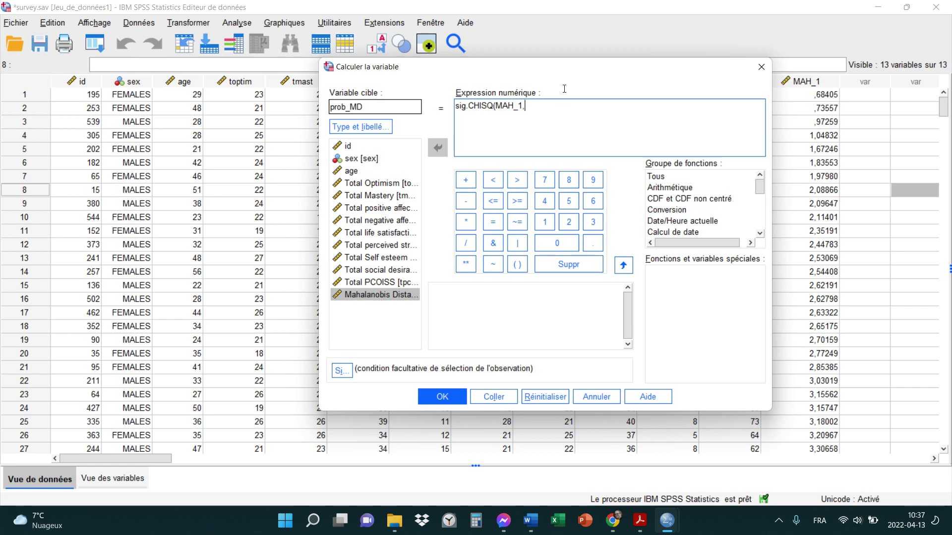
pyautogui.moveTo(556, 60); pyautogui.dragTo(665, 149)
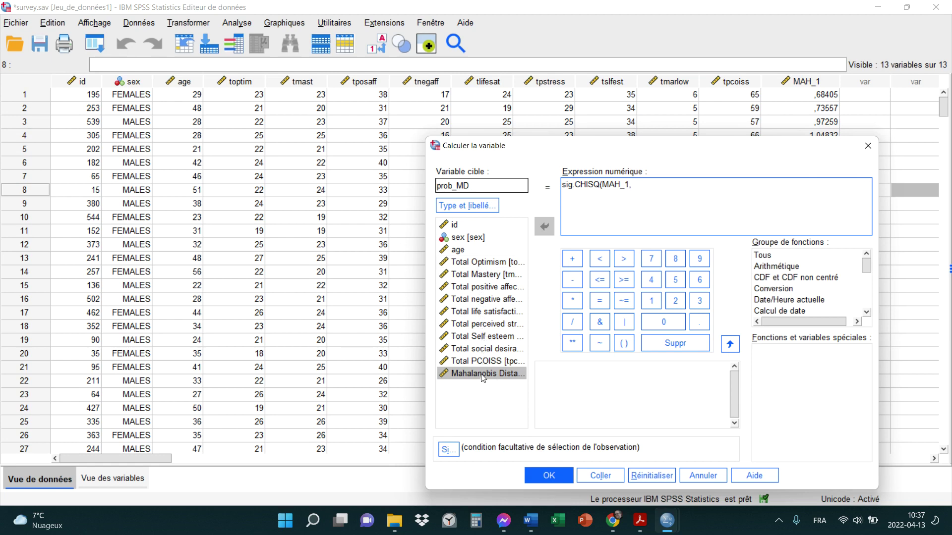
pyautogui.write('9)')
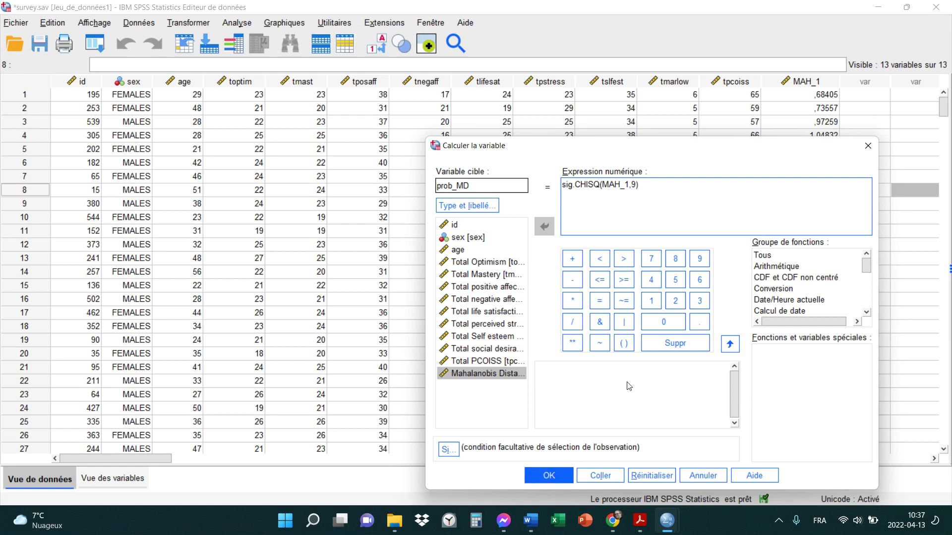
pyautogui.click(545, 480)
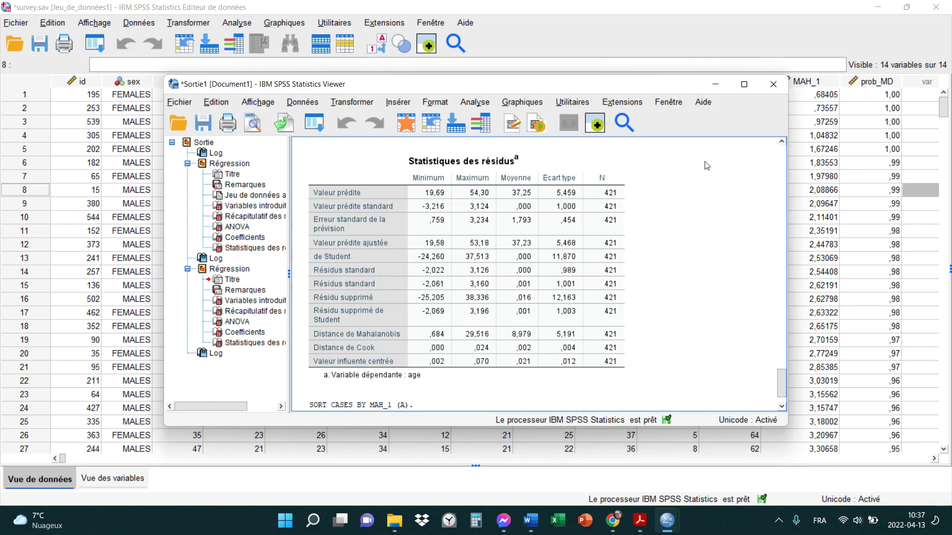
pyautogui.click(715, 85)
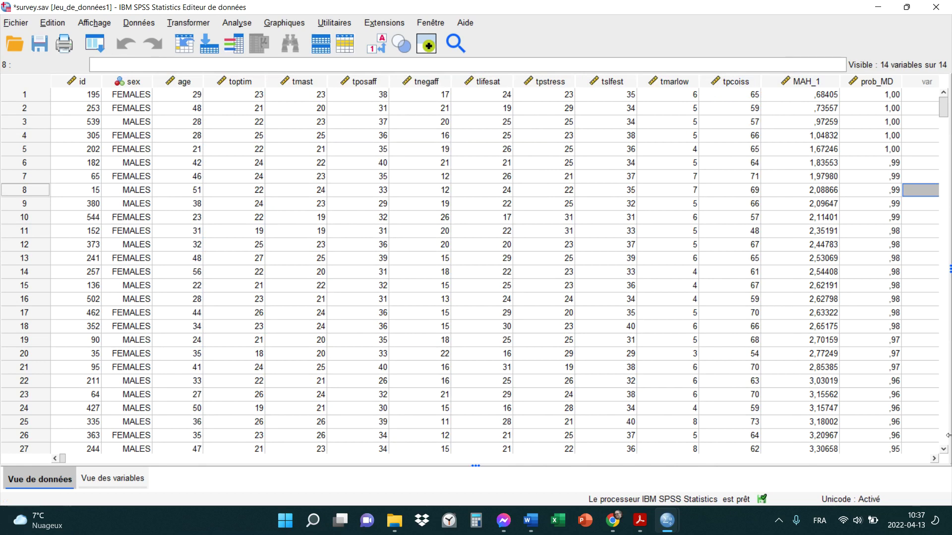
# Sort the cases by prob_MD in ascending order
pyautogui.click(932, 459)
pyautogui.click(932, 459)
pyautogui.click(932, 459)
pyautogui.click(932, 459)
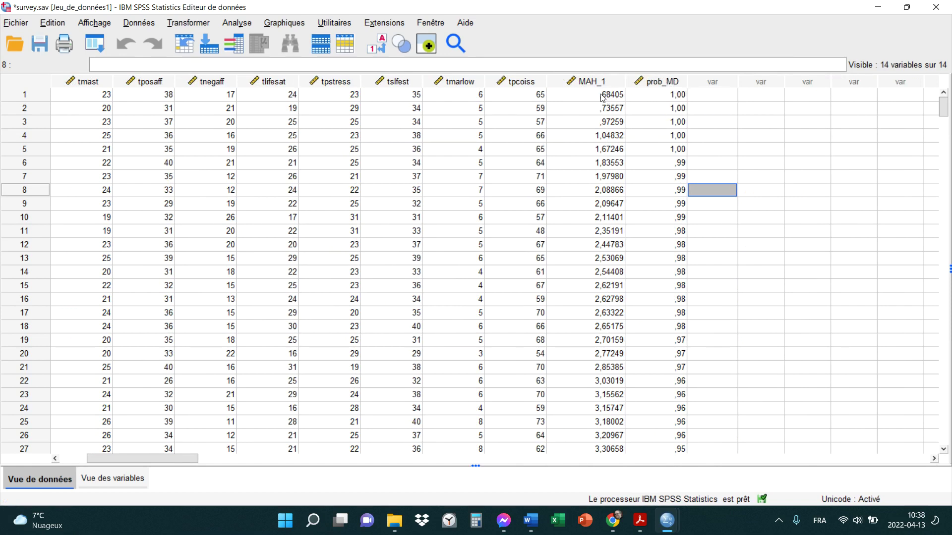
pyautogui.rightClick(654, 83)
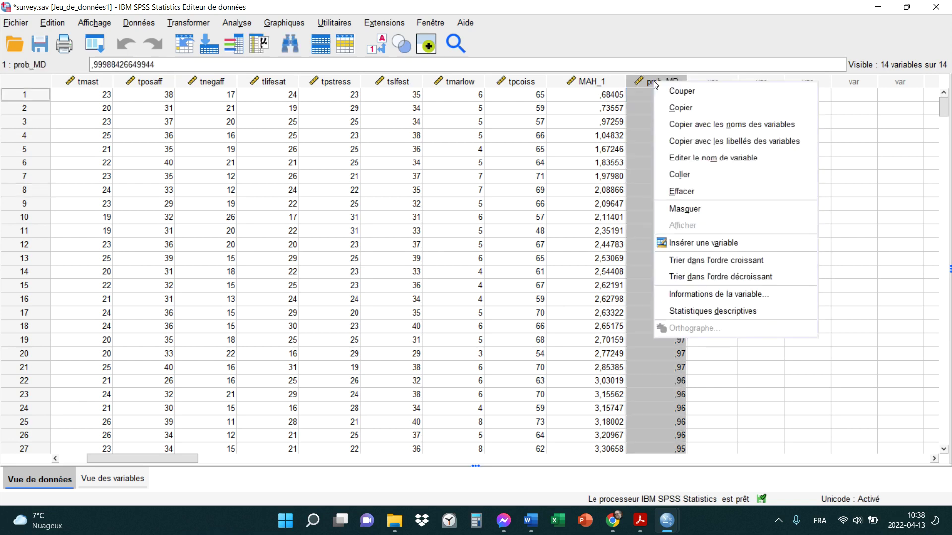
pyautogui.click(714, 261)
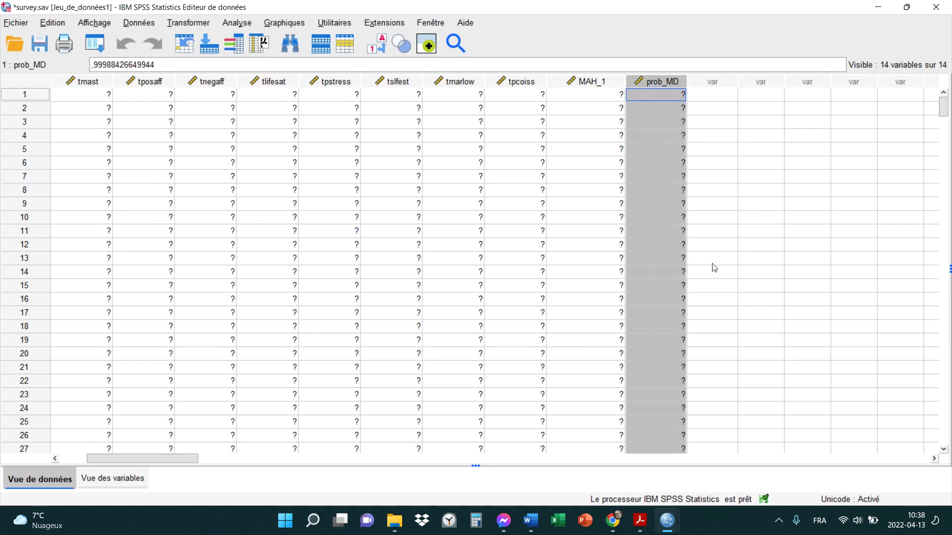
pyautogui.click(800, 229)
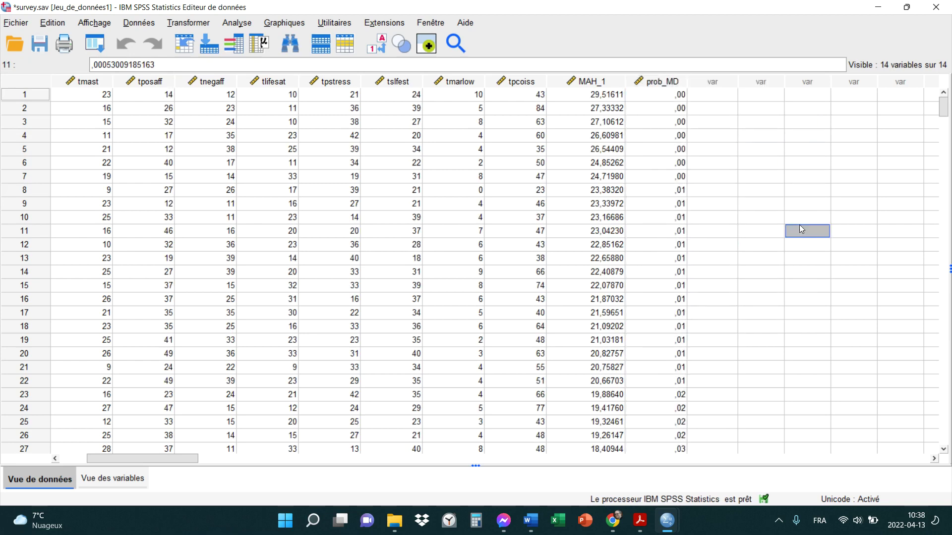
# Set the prob_MD variable to 5 decimals in its variable definition and return to the data values
pyautogui.click(669, 82)
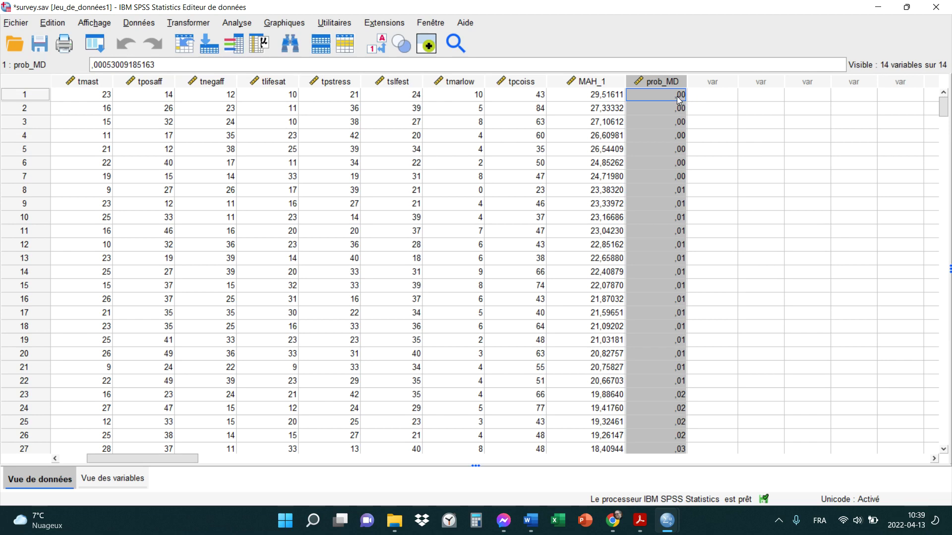
pyautogui.click(104, 479)
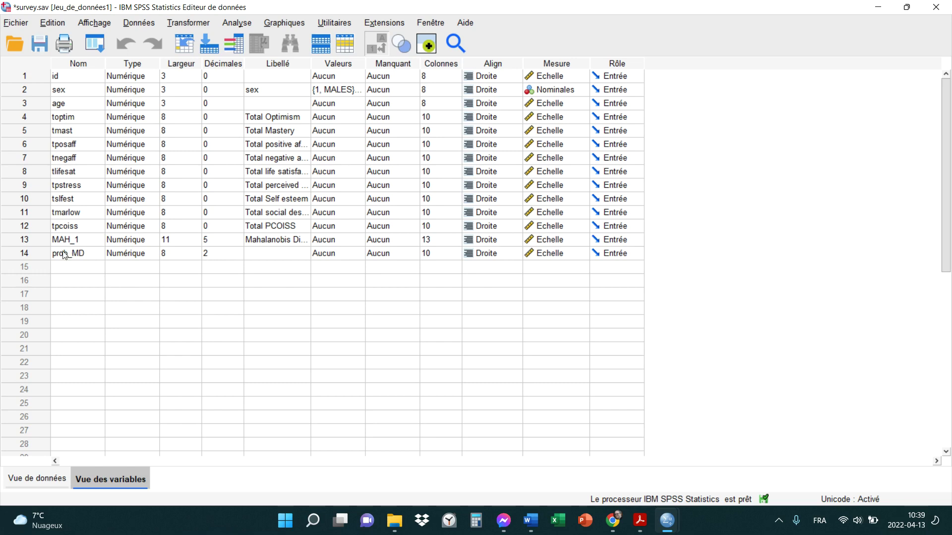
pyautogui.click(234, 253)
pyautogui.click(238, 251)
pyautogui.click(238, 251)
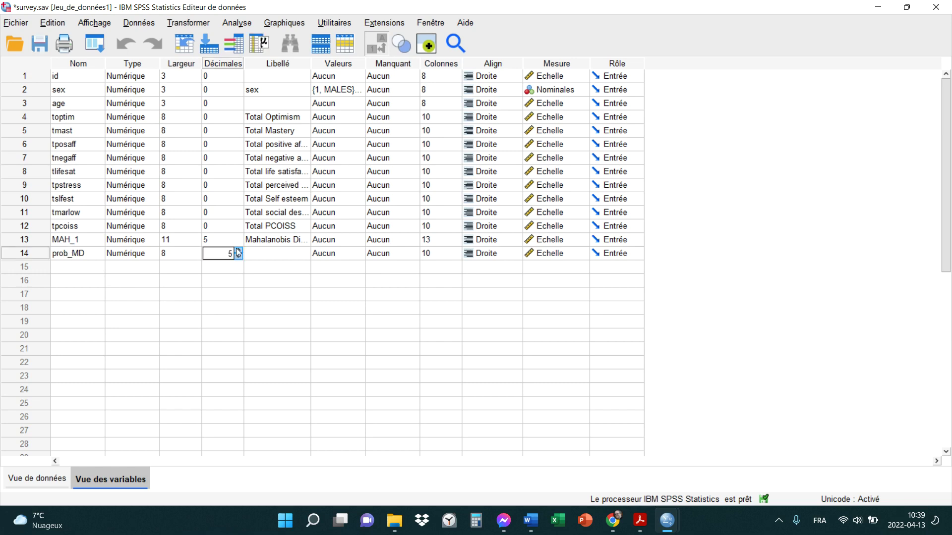
pyautogui.click(143, 363)
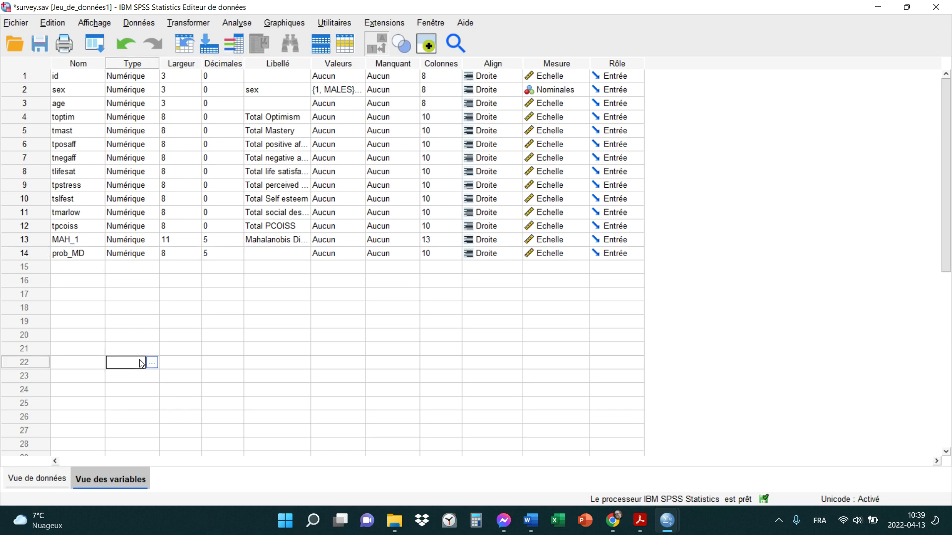
pyautogui.click(31, 478)
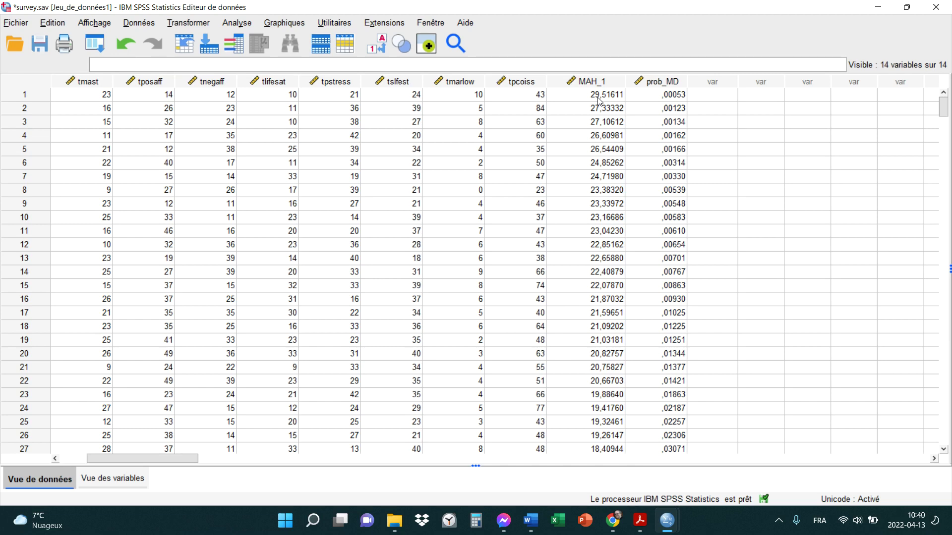
# Examine the first case's row and check the prob_MD probabilities of the first five cases
pyautogui.click(714, 100)
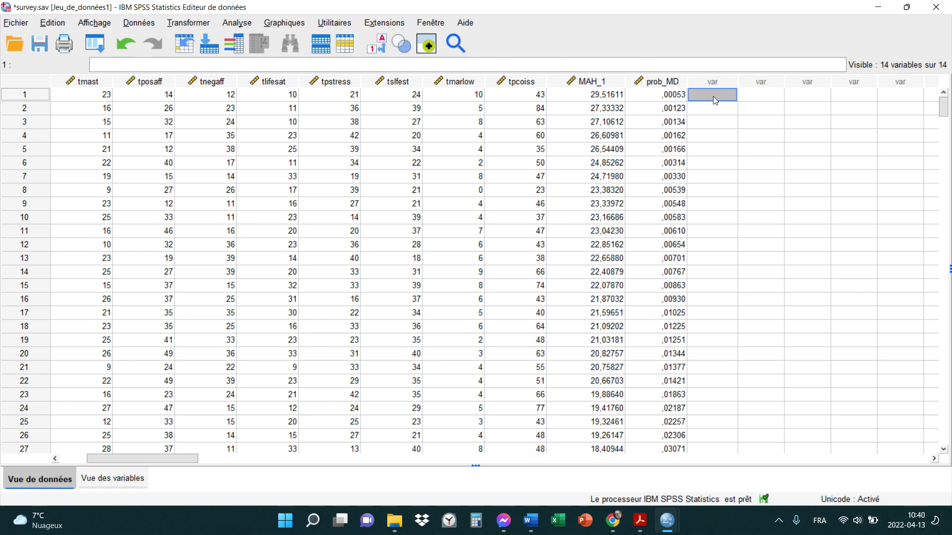
pyautogui.click(37, 97)
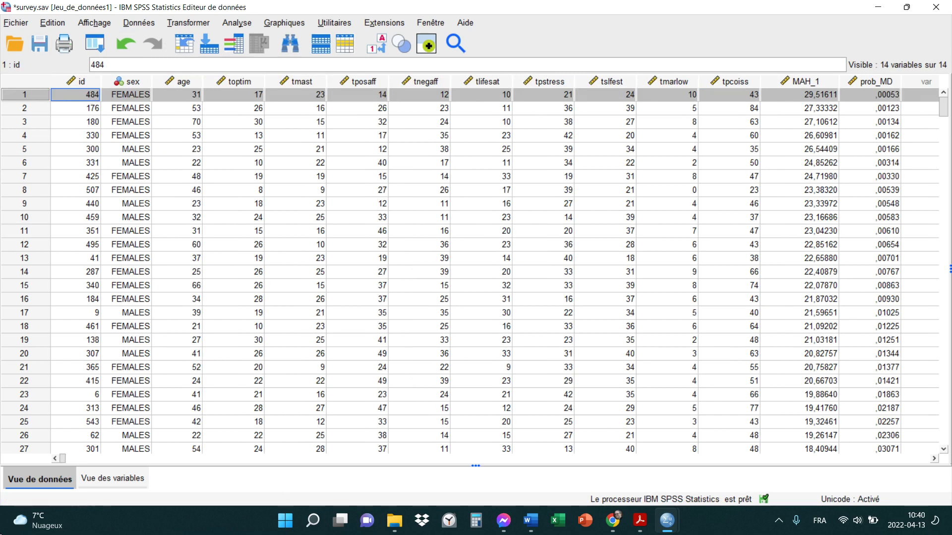
pyautogui.click(934, 459)
pyautogui.click(934, 459)
pyautogui.click(933, 459)
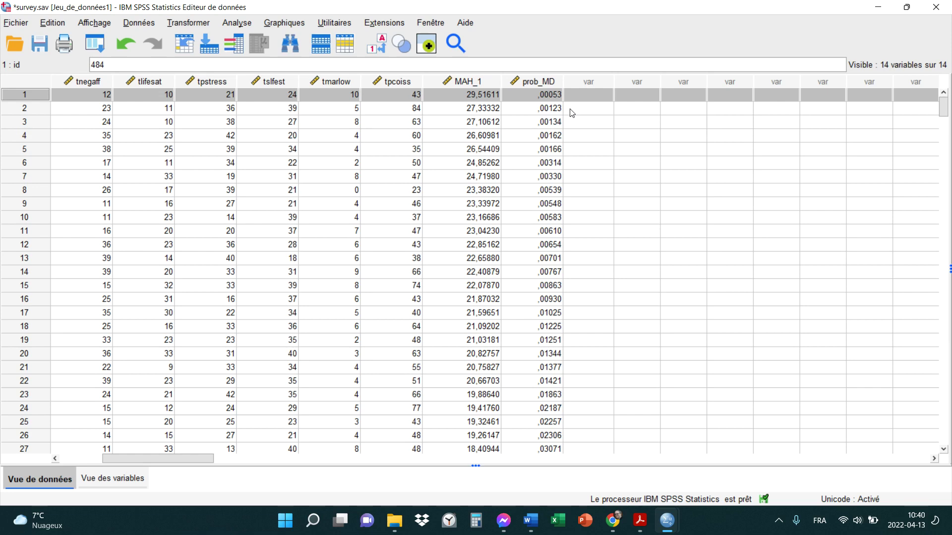
pyautogui.click(549, 110)
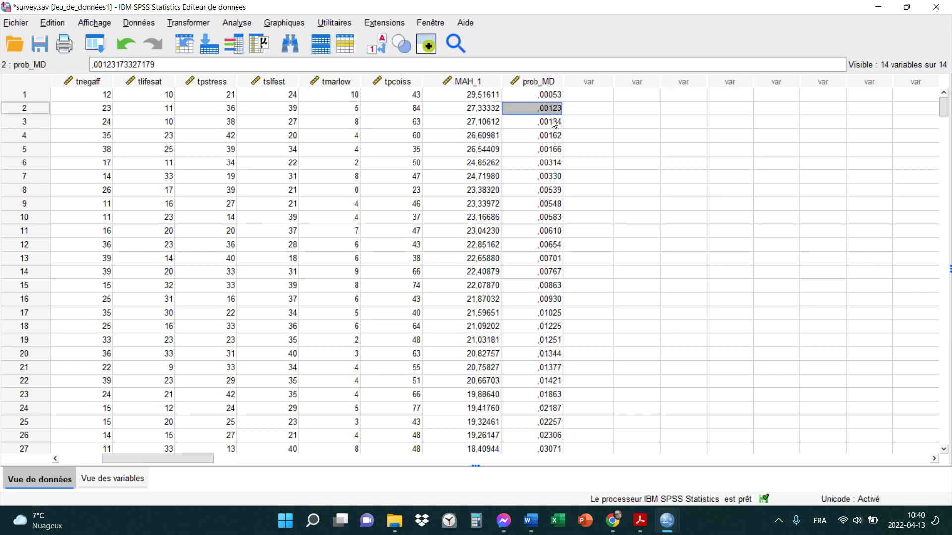
pyautogui.click(551, 122)
pyautogui.click(550, 136)
pyautogui.click(549, 151)
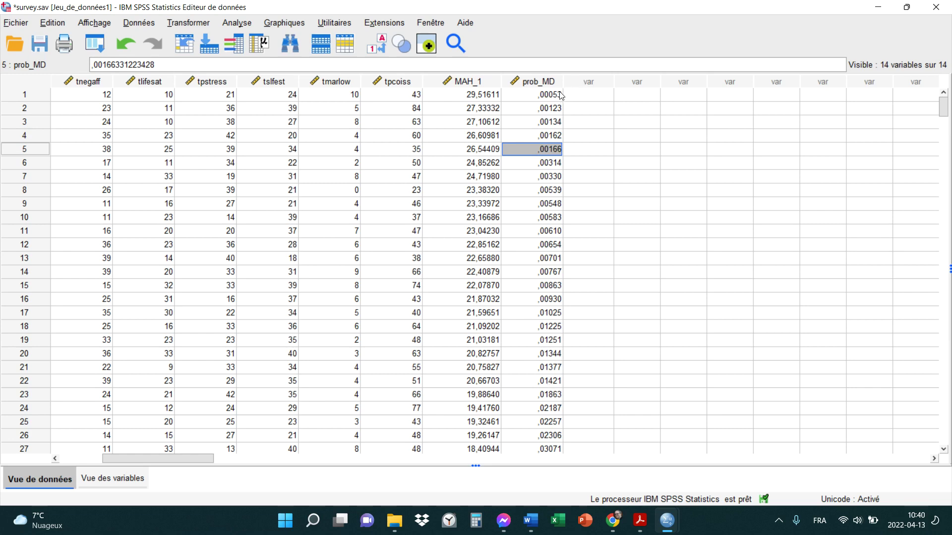
# Review the first case's MAH_1 and prob_MD values along with its scores from toptim to tpcoiss
pyautogui.click(25, 97)
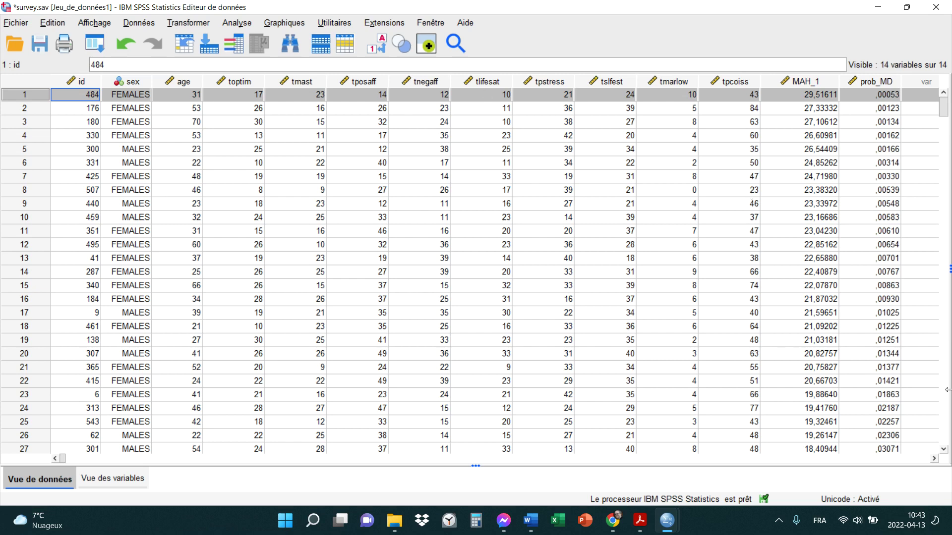
pyautogui.click(934, 459)
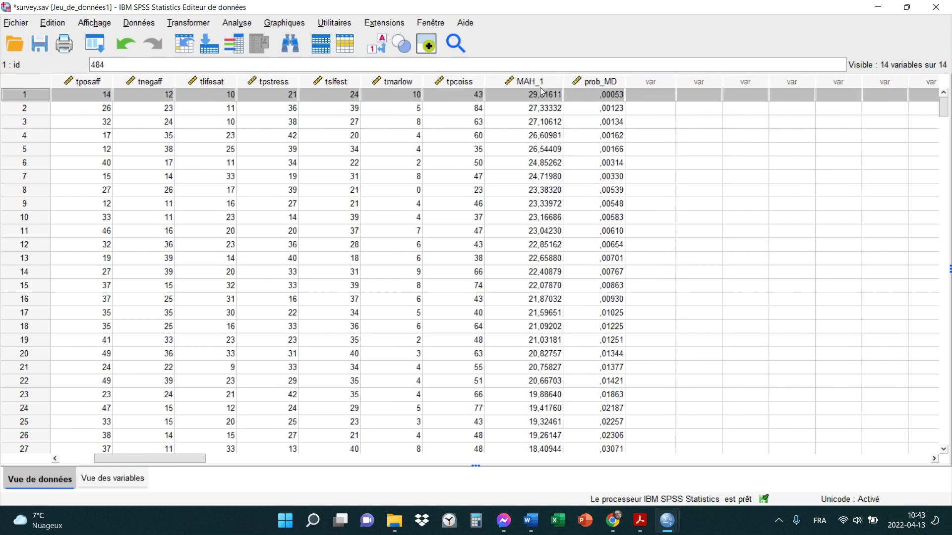
pyautogui.moveTo(540, 85)
pyautogui.click(600, 82)
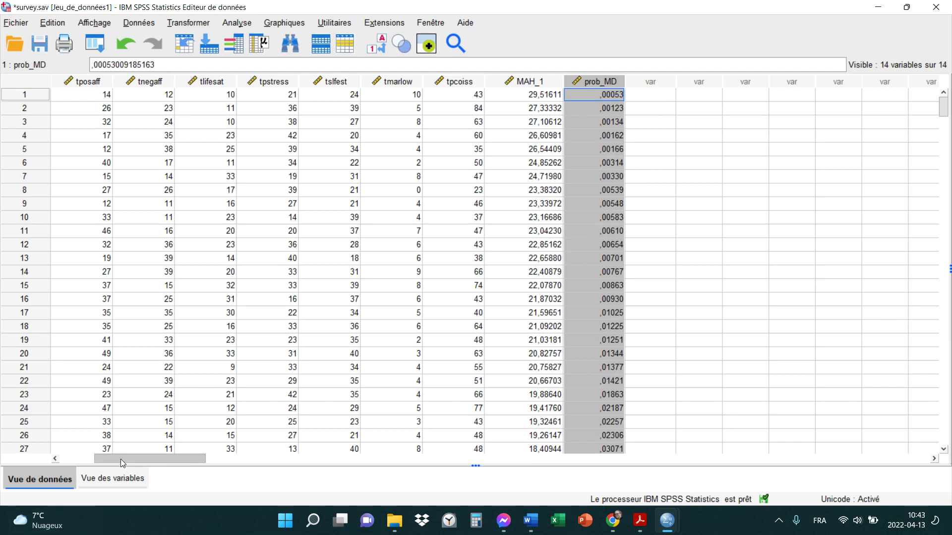
pyautogui.moveTo(120, 459); pyautogui.dragTo(82, 471)
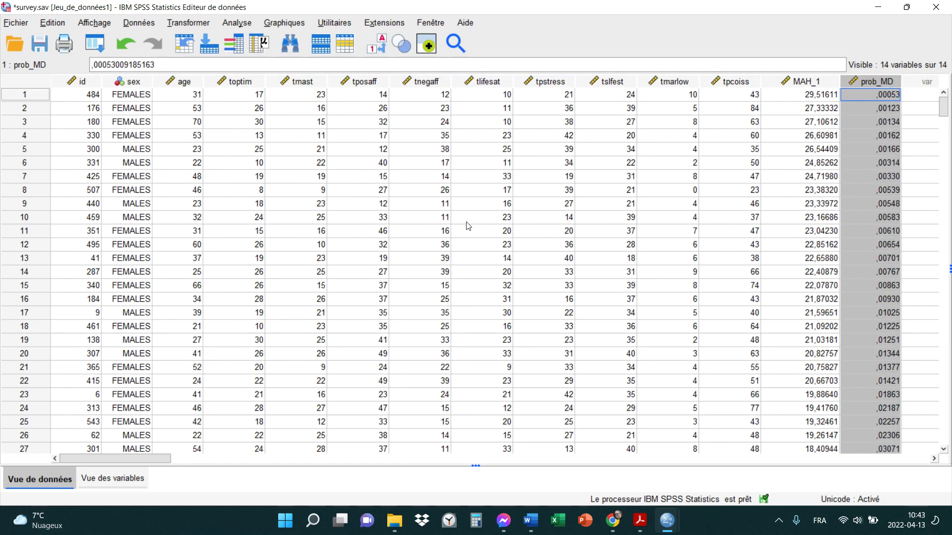
pyautogui.click(495, 208)
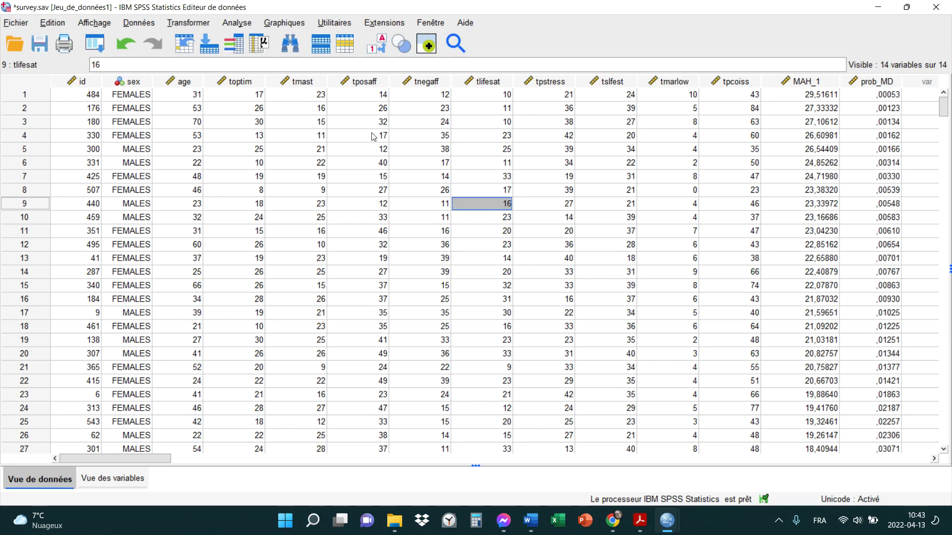
pyautogui.moveTo(243, 94); pyautogui.dragTo(723, 86)
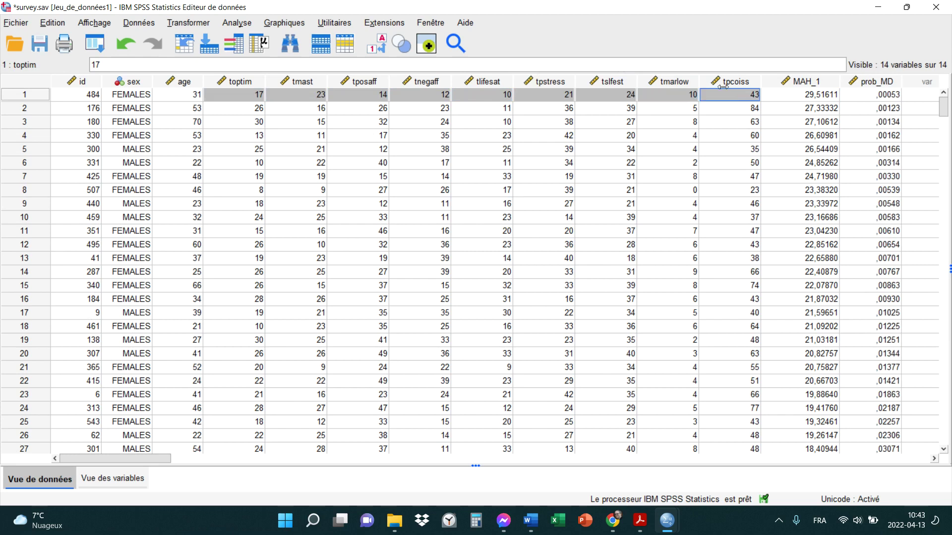